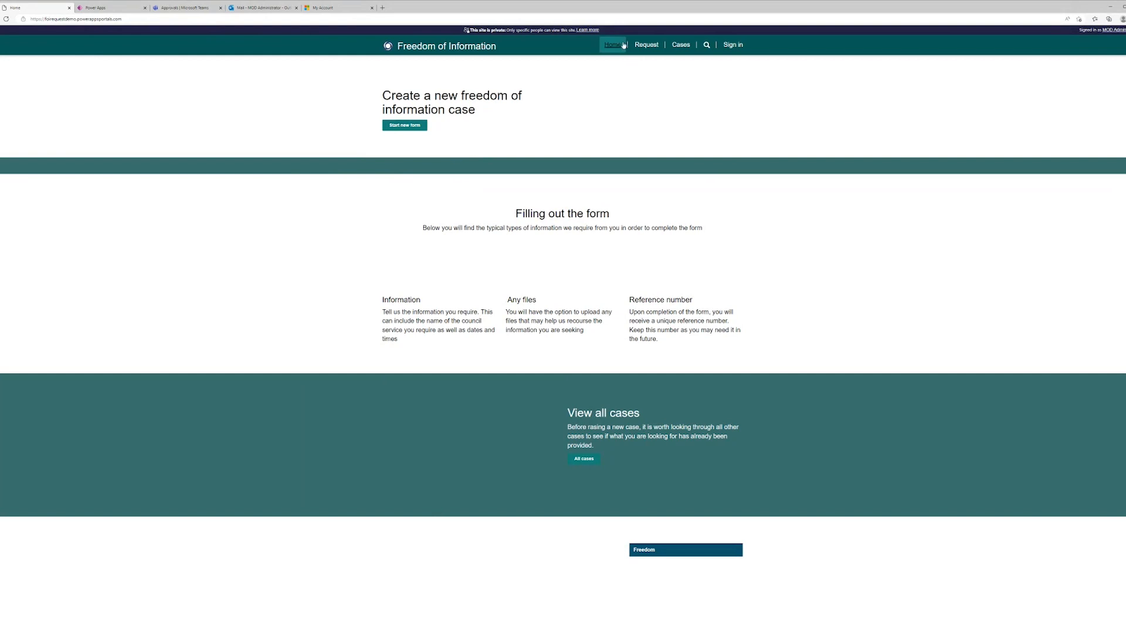
# - Look over the list of all existing cases, then return to the home page's Freedom chatbot
pyautogui.click(682, 50)
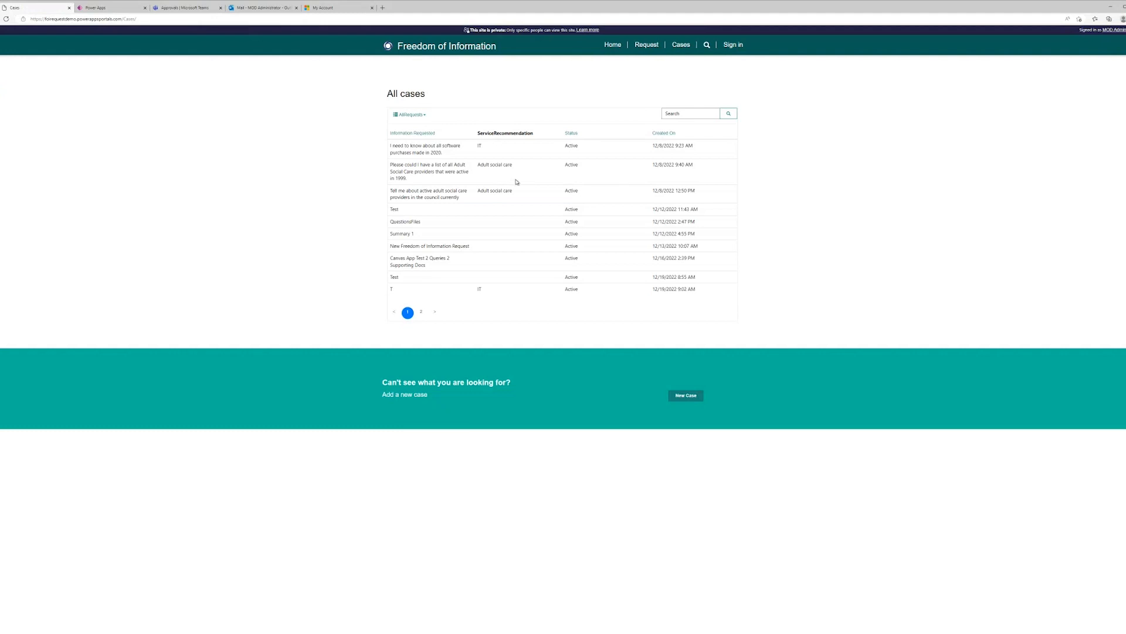
pyautogui.click(614, 47)
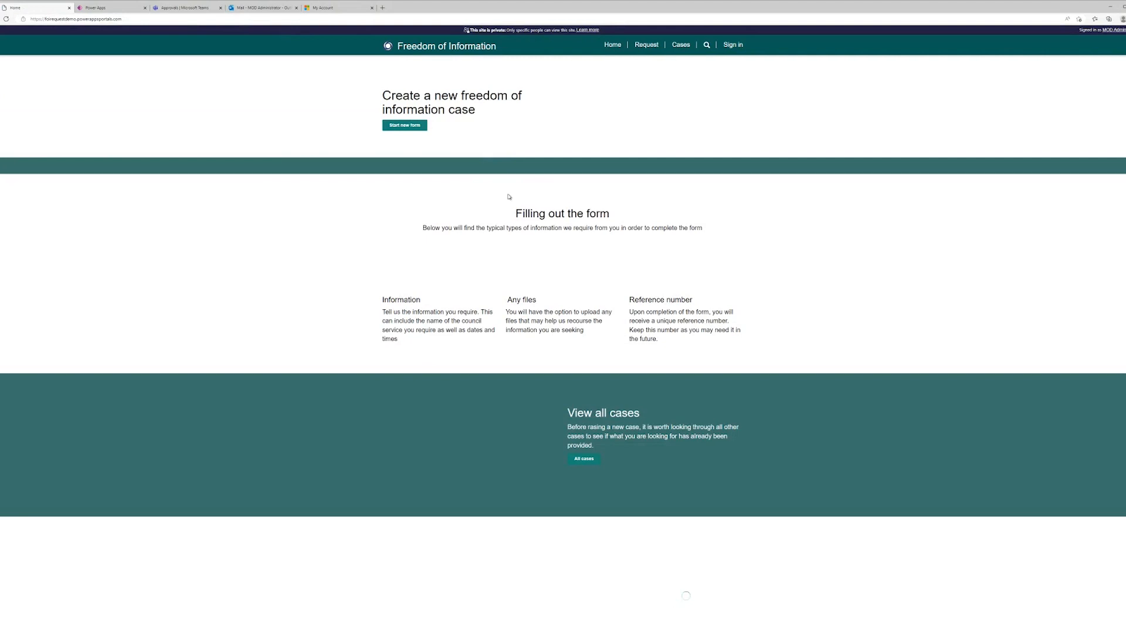
pyautogui.scroll(-1, 633, 481)
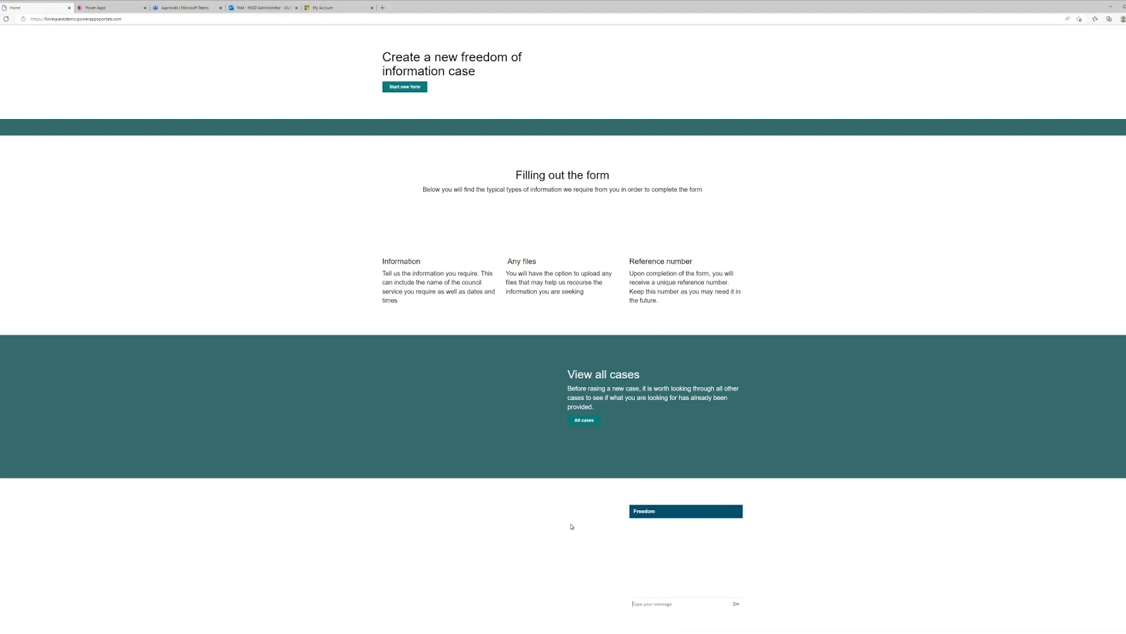
# - Ask the Freedom chatbot about "Adult Social Services", pick the Adult Social Care service, and open the cases link it offers
pyautogui.write('Adult Social Services')
pyautogui.press('Return')
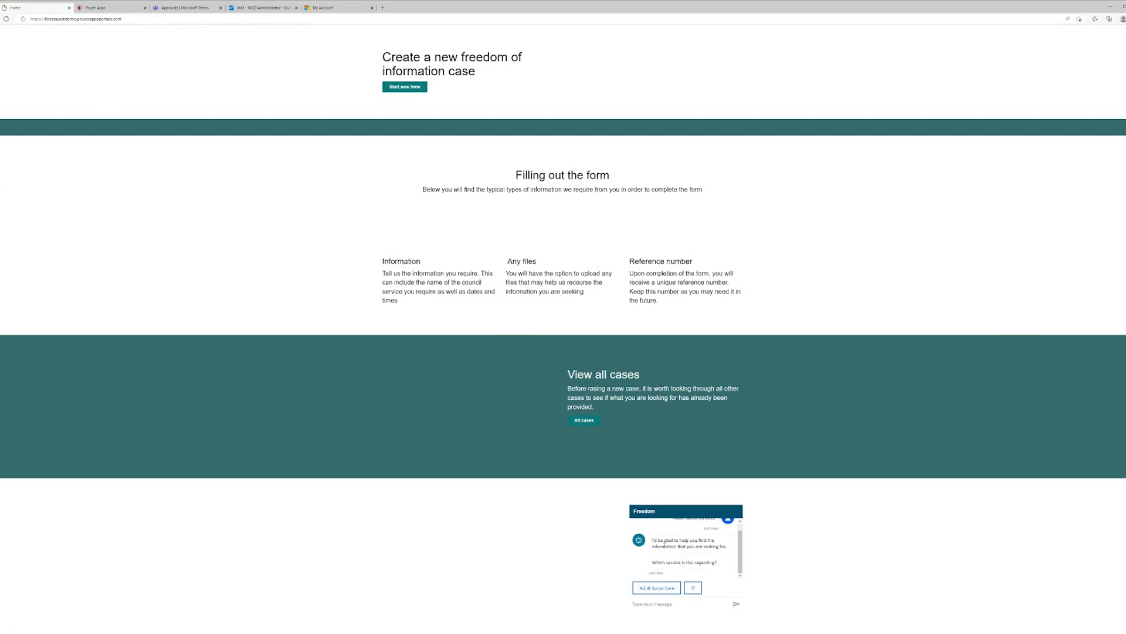
pyautogui.click(658, 588)
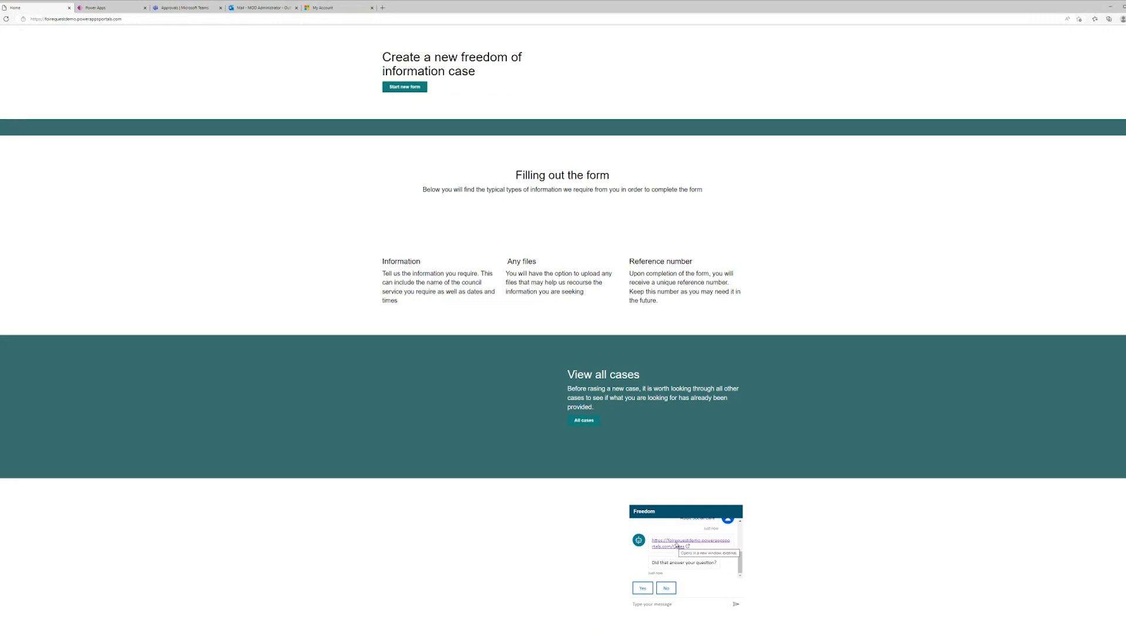
pyautogui.click(677, 544)
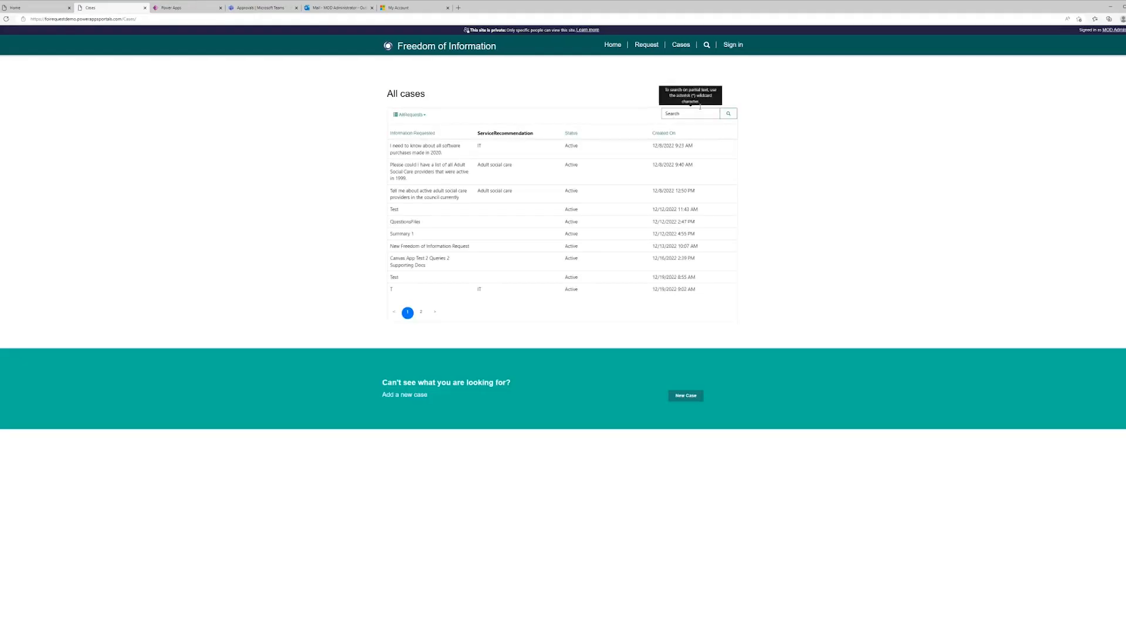
# - Search the list of all cases for "Adult Social"
pyautogui.click(686, 115)
pyautogui.write('Aud')
pyautogui.write('lt Social')
pyautogui.press('Return')
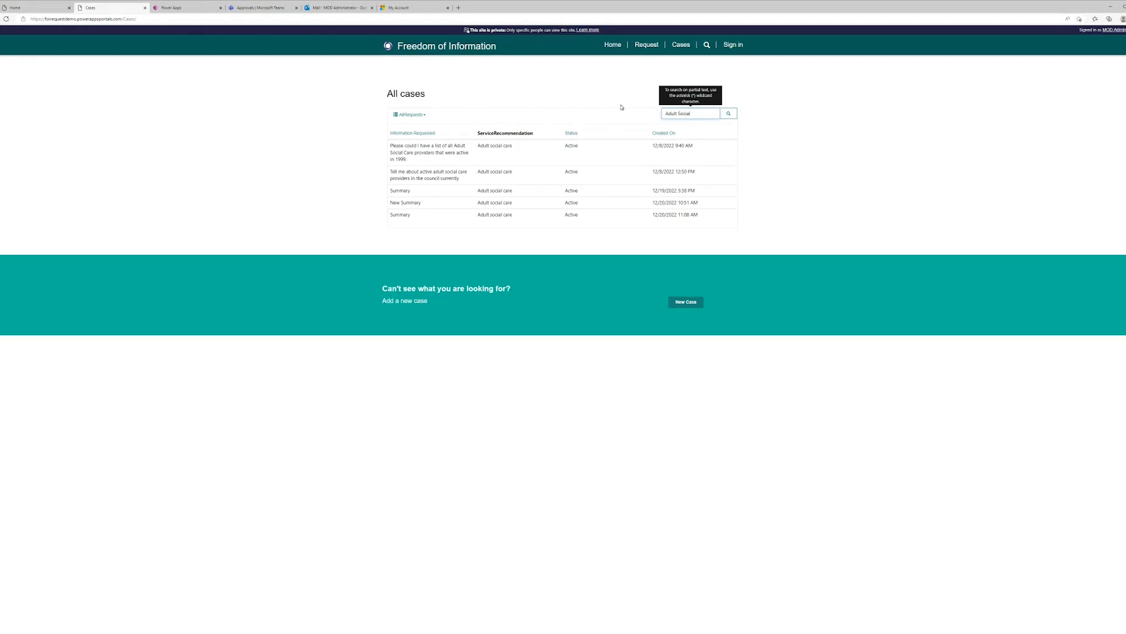
# - Start a new freedom of information form from the home page and submit its Summary as "Test 1"
pyautogui.click(613, 45)
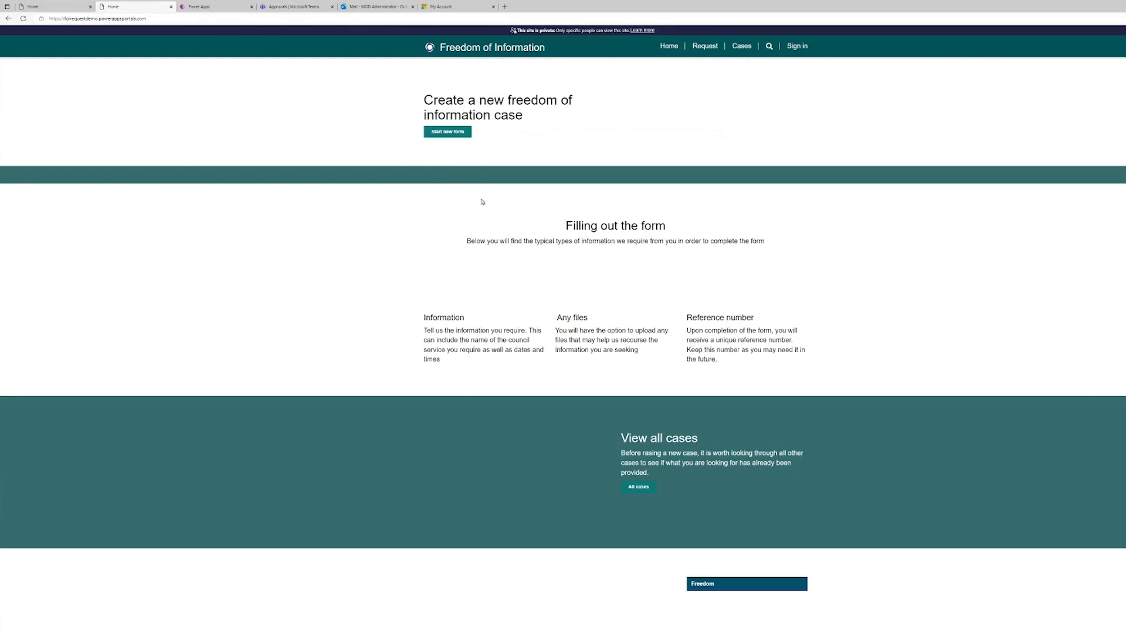
pyautogui.click(453, 133)
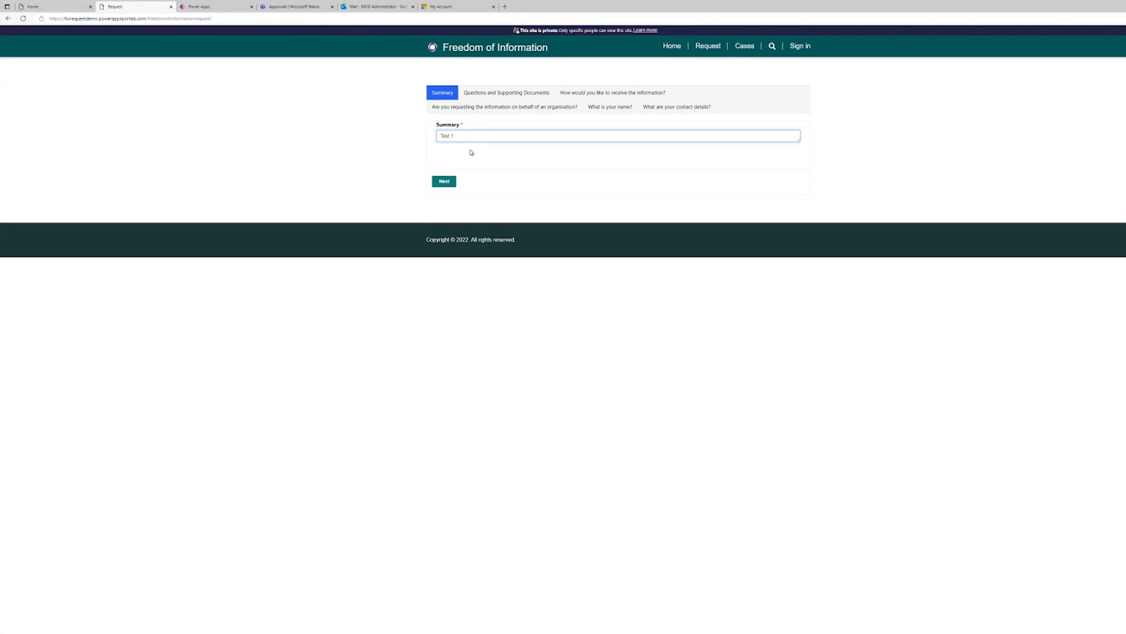
pyautogui.click(444, 181)
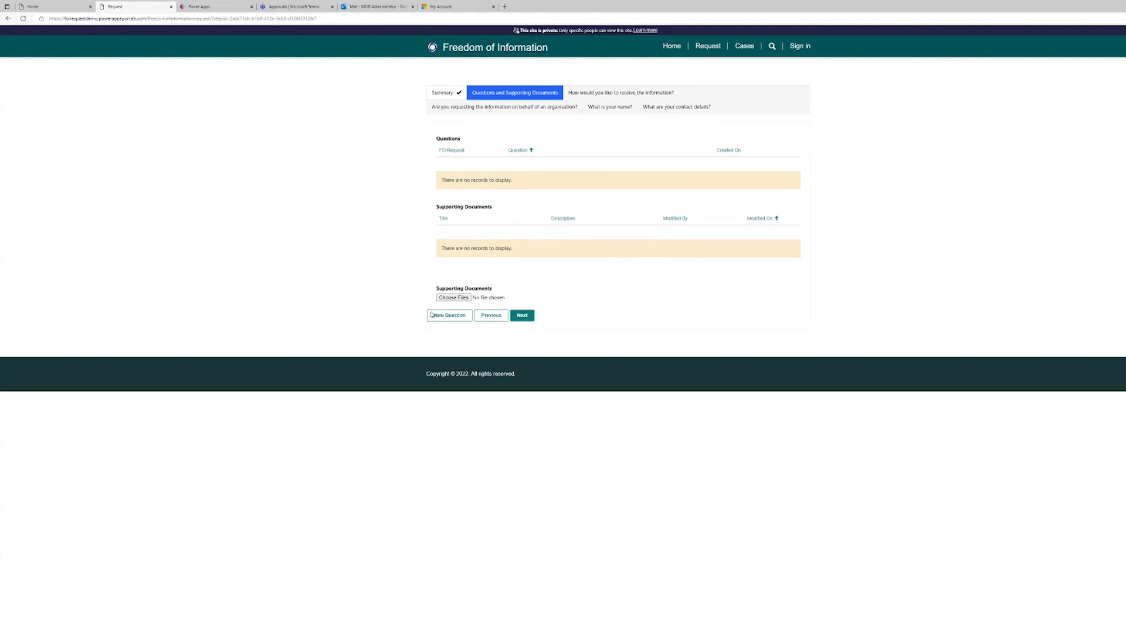
# - Add a new question "Query 1" to the request and submit it
pyautogui.click(458, 318)
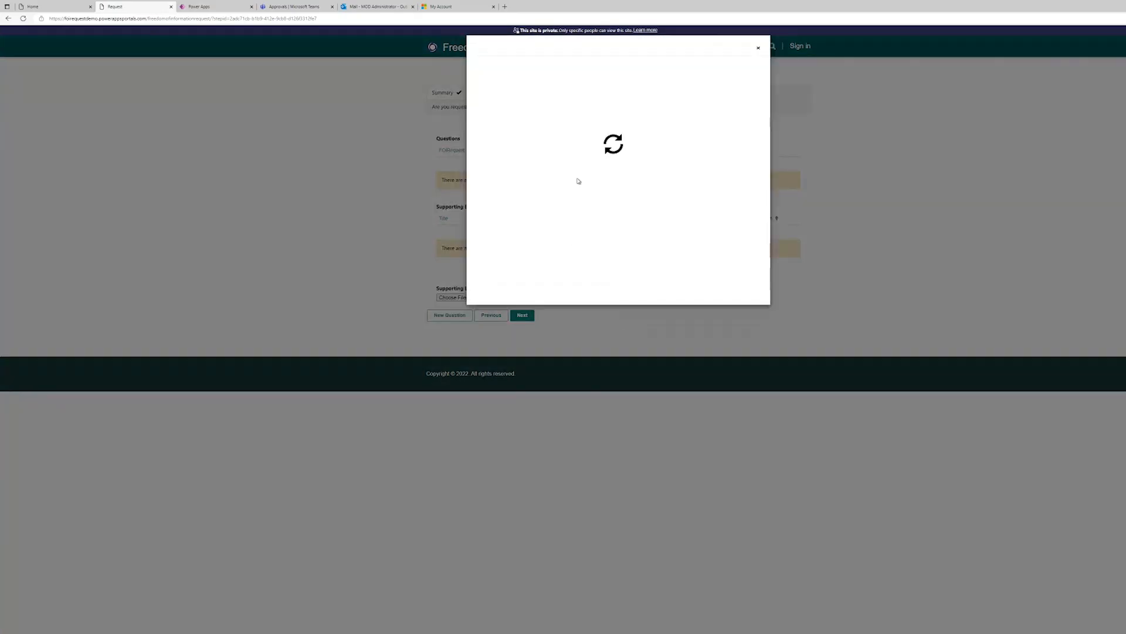
pyautogui.click(532, 86)
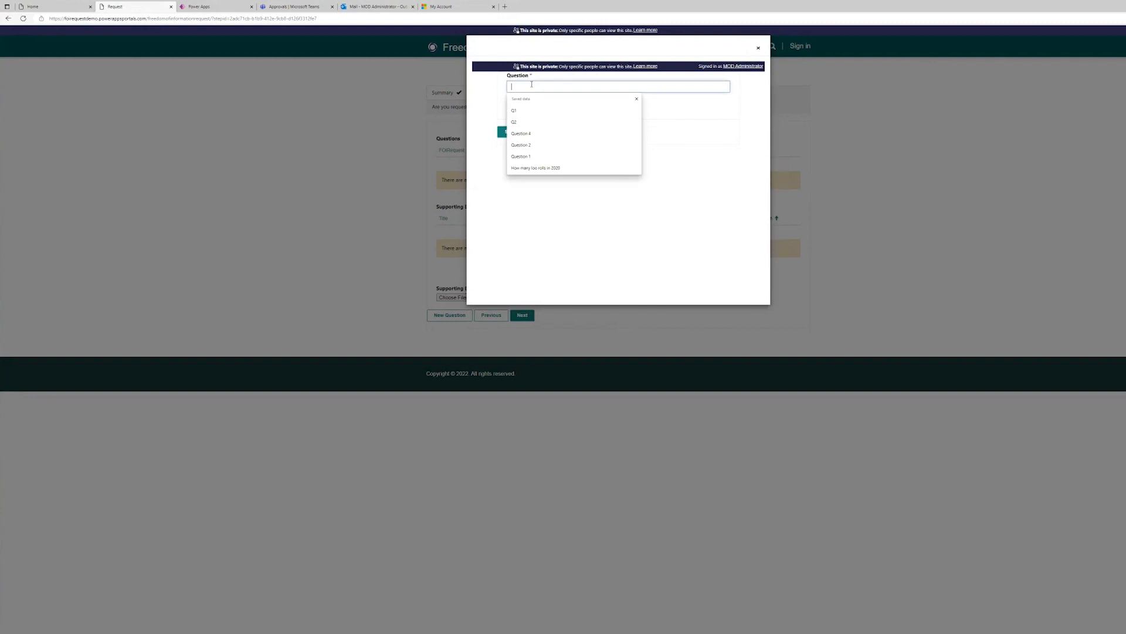
pyautogui.write('Query')
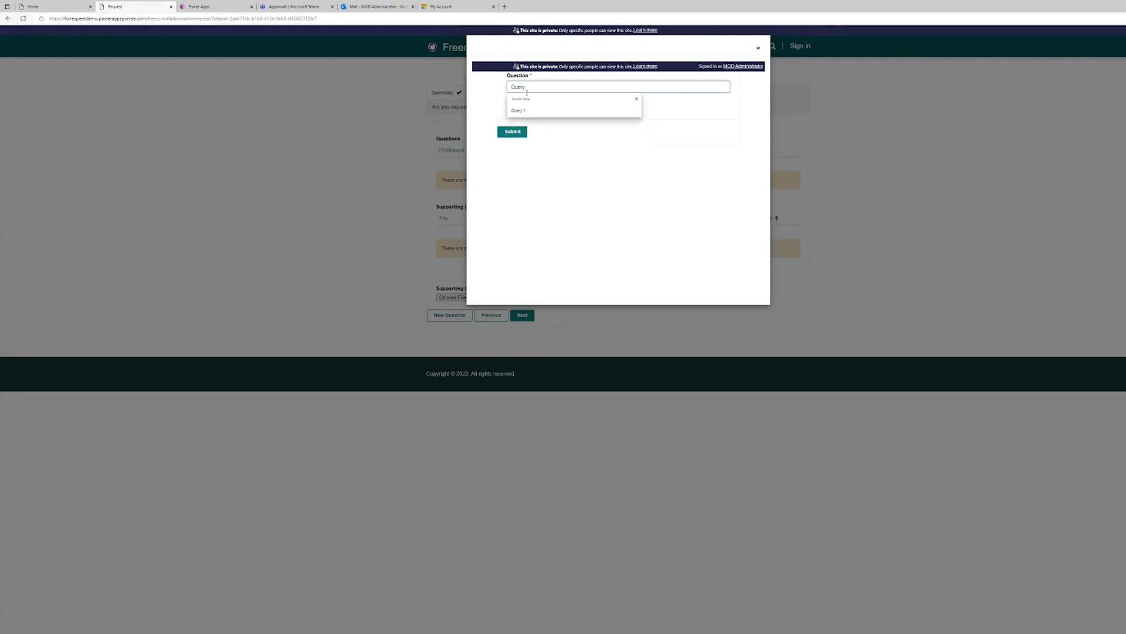
pyautogui.click(519, 110)
pyautogui.click(513, 132)
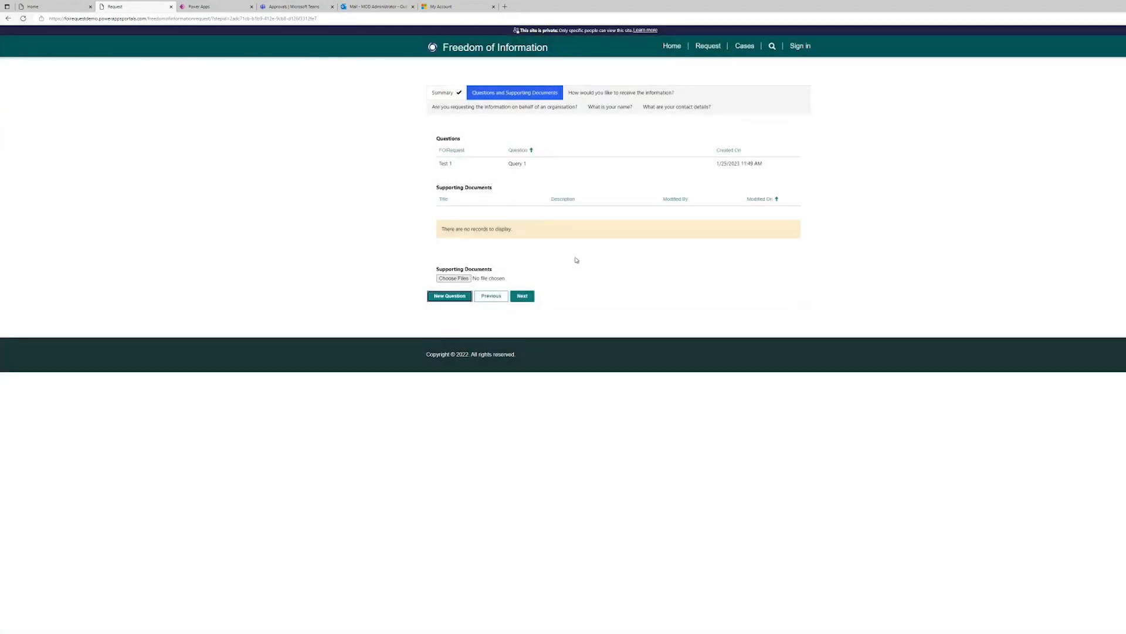
# - Add a second question "Query 2" to the request and submit it
pyautogui.click(449, 296)
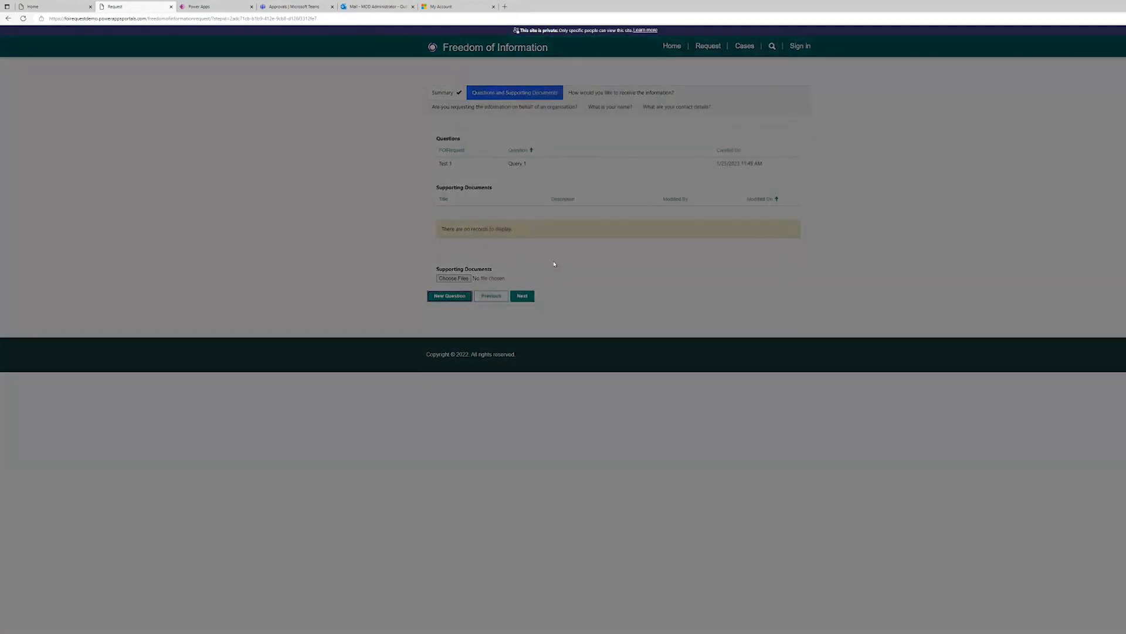
pyautogui.click(535, 88)
pyautogui.write('Qu')
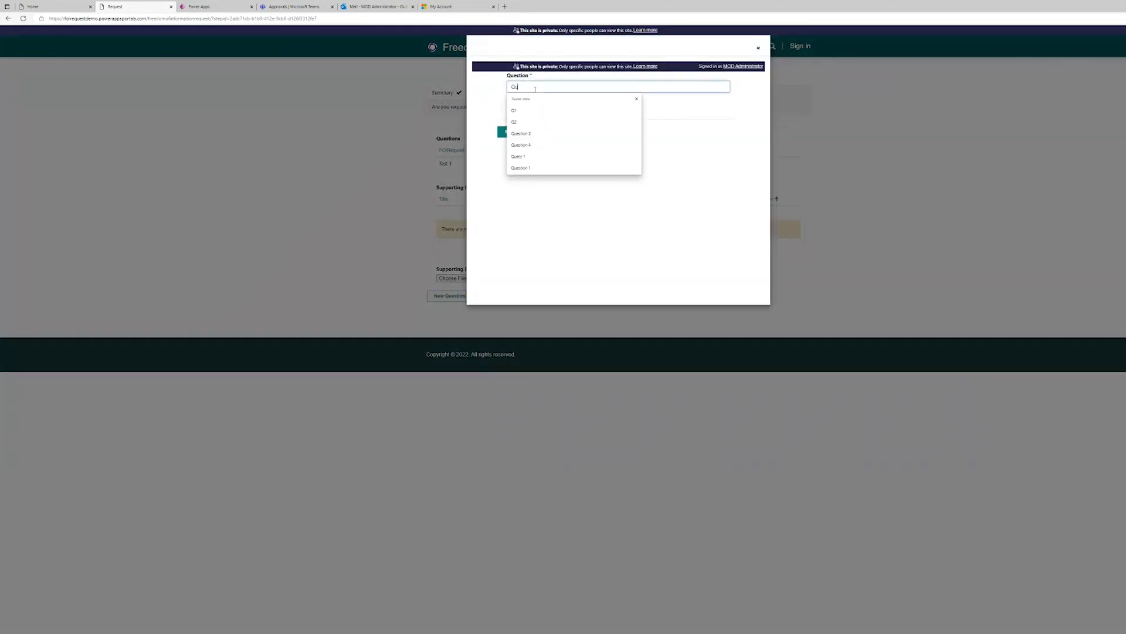
pyautogui.write('ery 2')
pyautogui.click(516, 134)
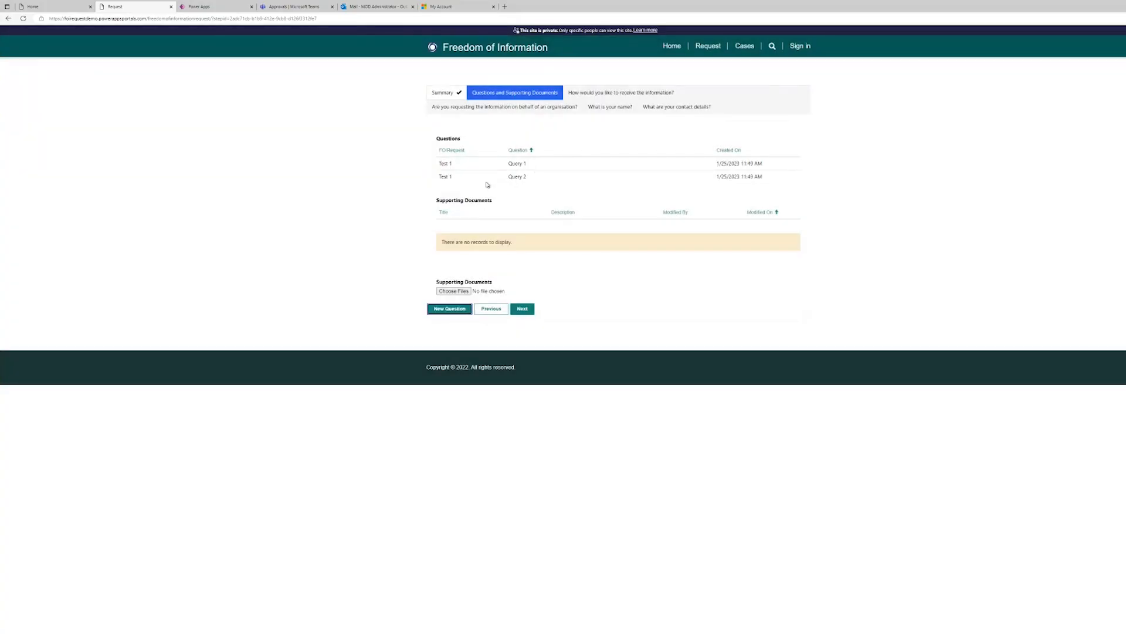
# - Choose both SupportingDoc1.txt and SupportingDoc2.txt as the request's supporting documents
pyautogui.click(454, 290)
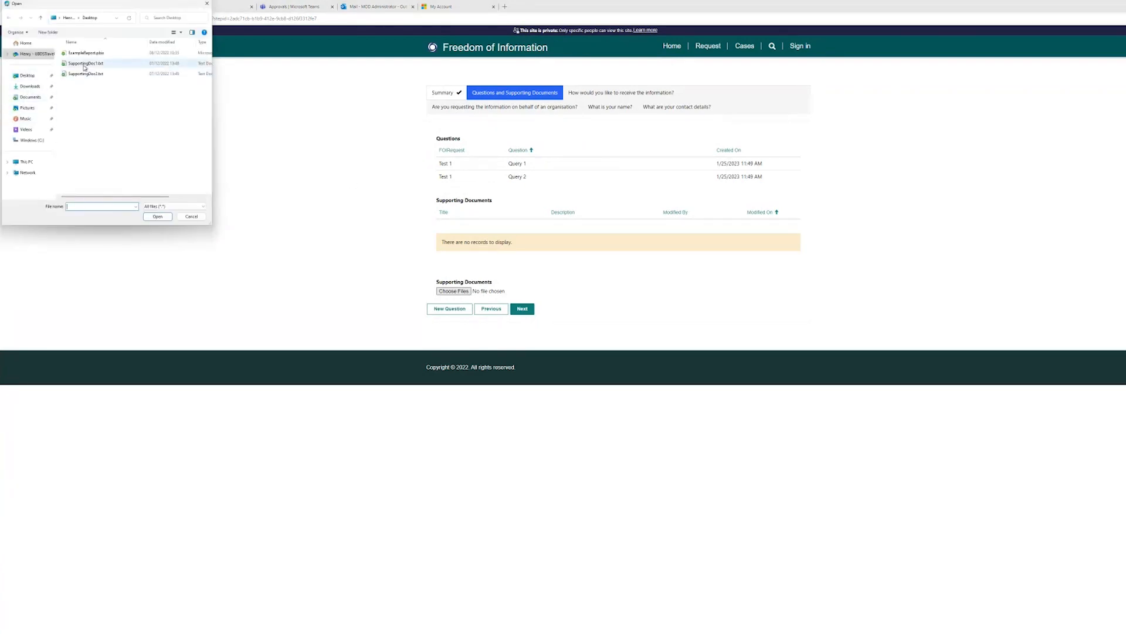
pyautogui.doubleClick(85, 64)
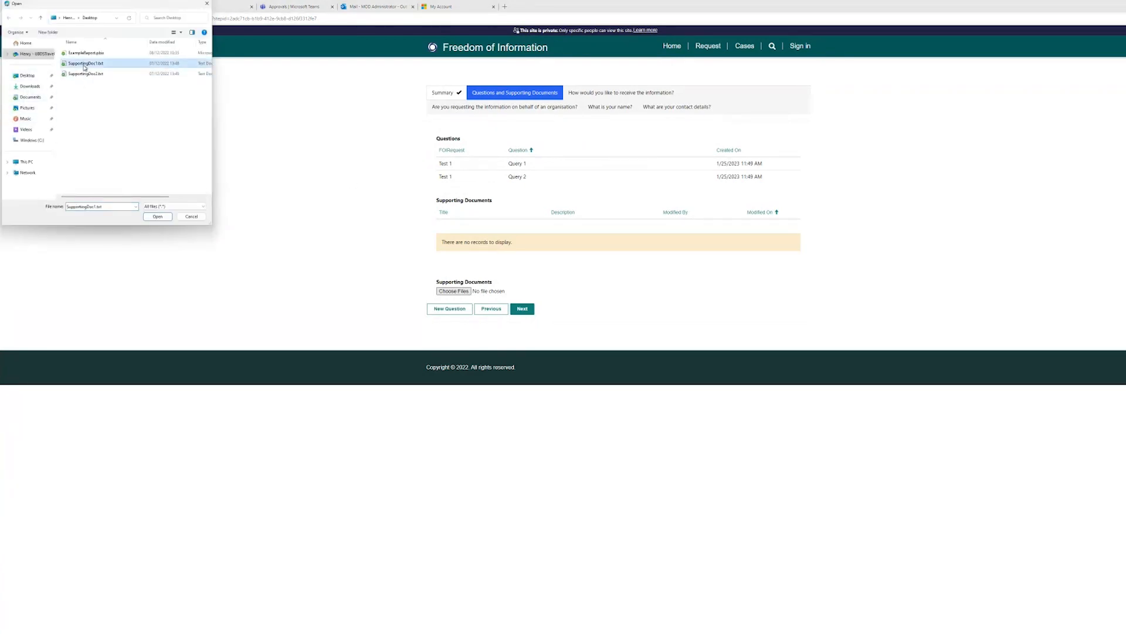
pyautogui.click(454, 291)
pyautogui.click(86, 63)
pyautogui.keyDown('ctrl'); pyautogui.click(85, 73); pyautogui.keyUp('ctrl')
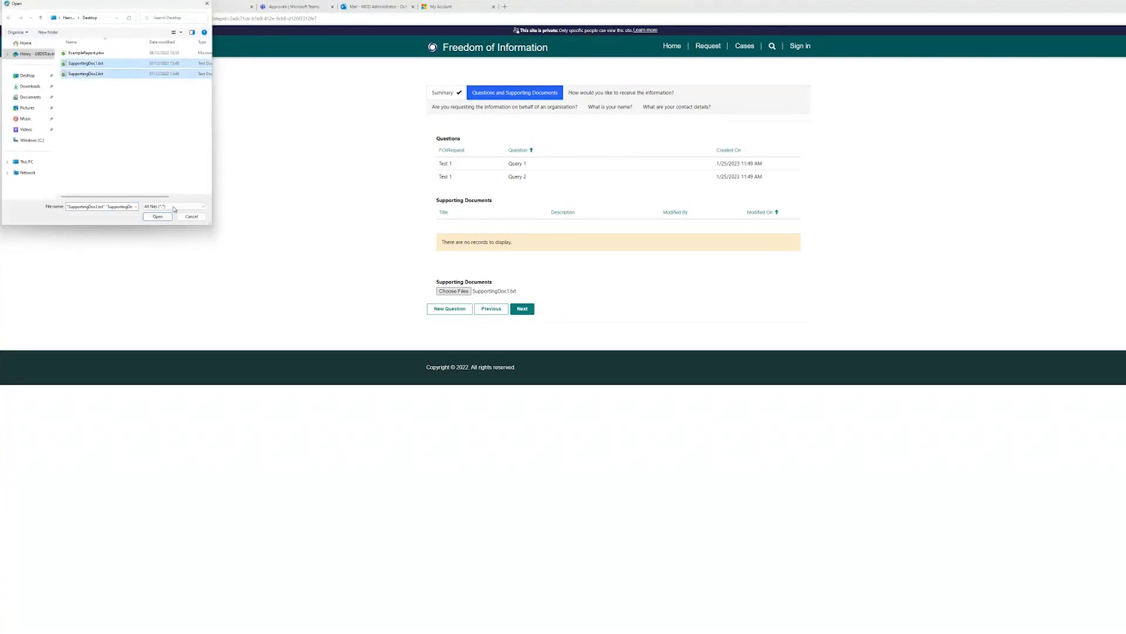
pyautogui.click(158, 217)
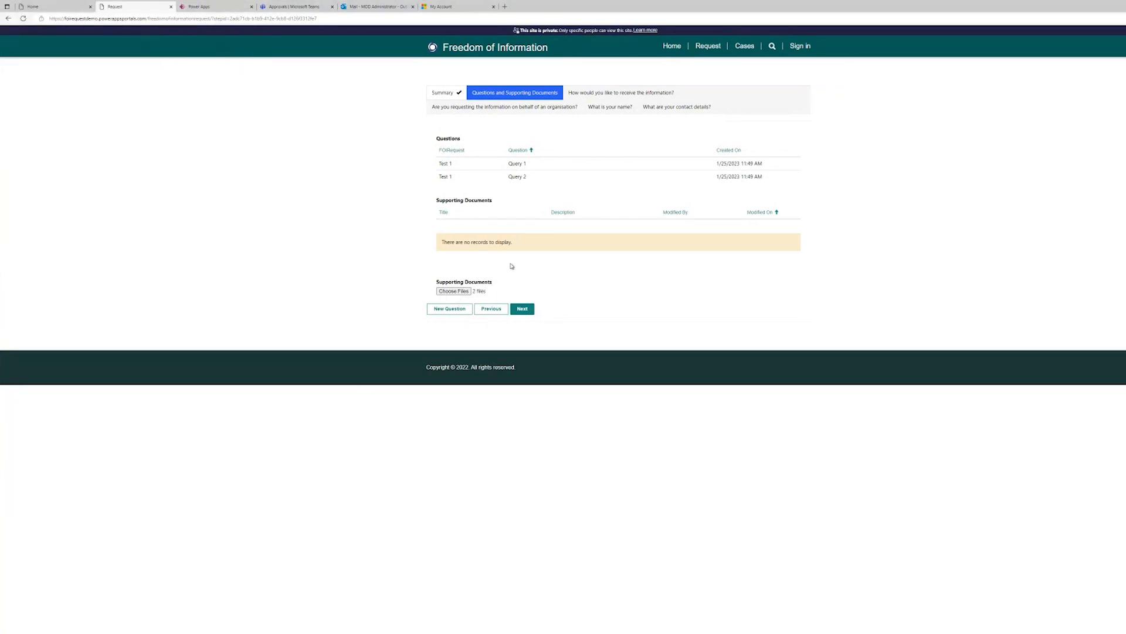
# - Continue through the form with Email as the way to receive the information and No for requesting on behalf of an organisation
pyautogui.click(524, 310)
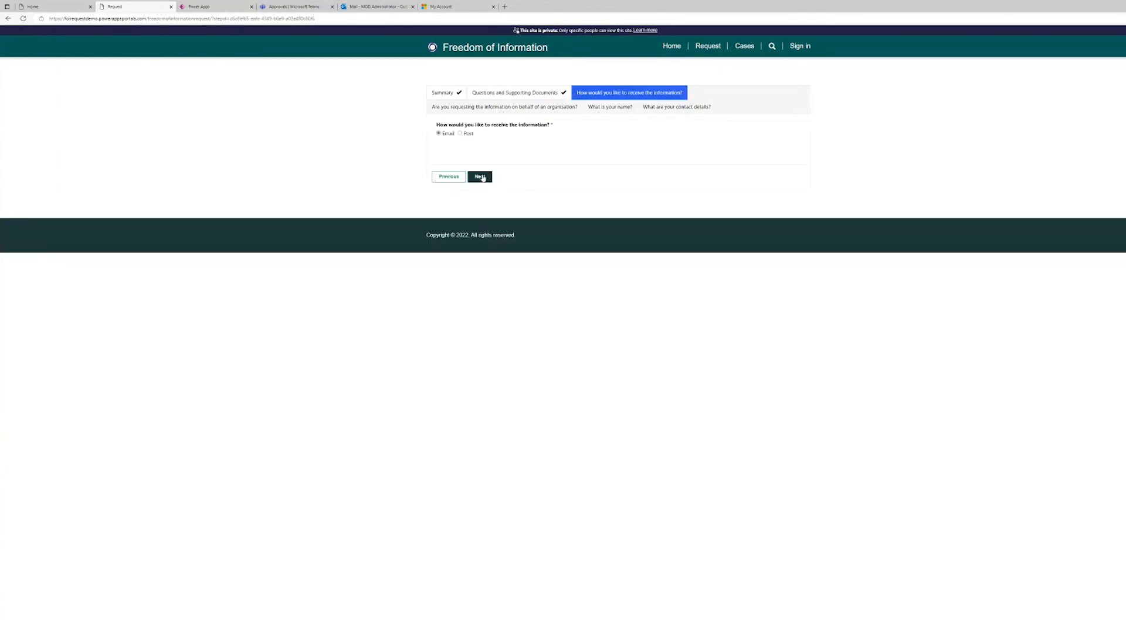
pyautogui.click(481, 178)
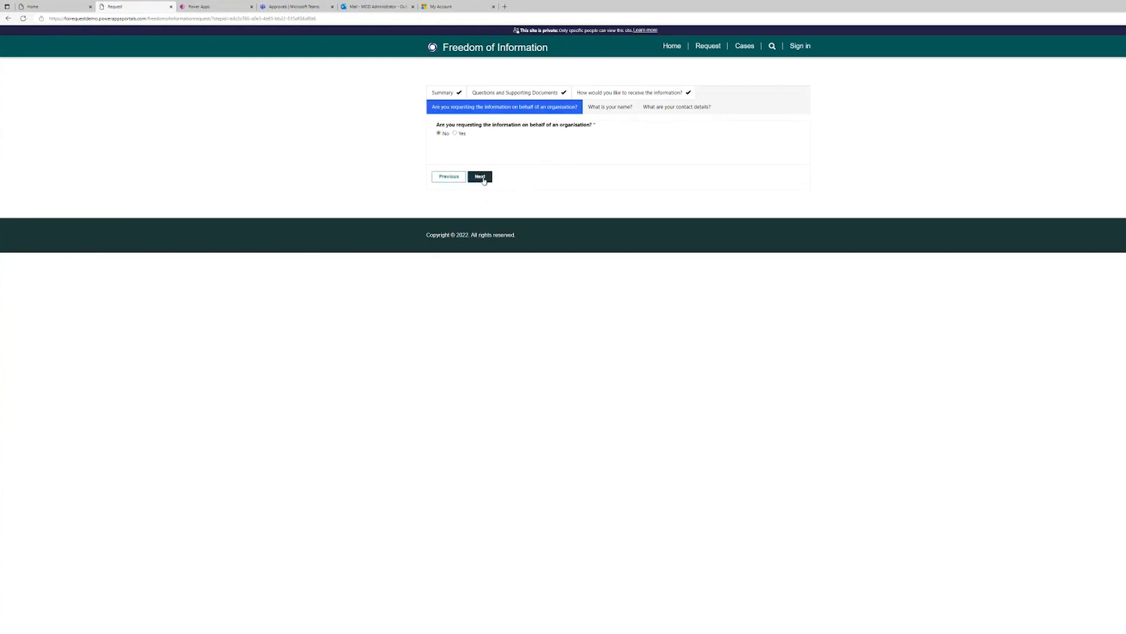
pyautogui.click(490, 178)
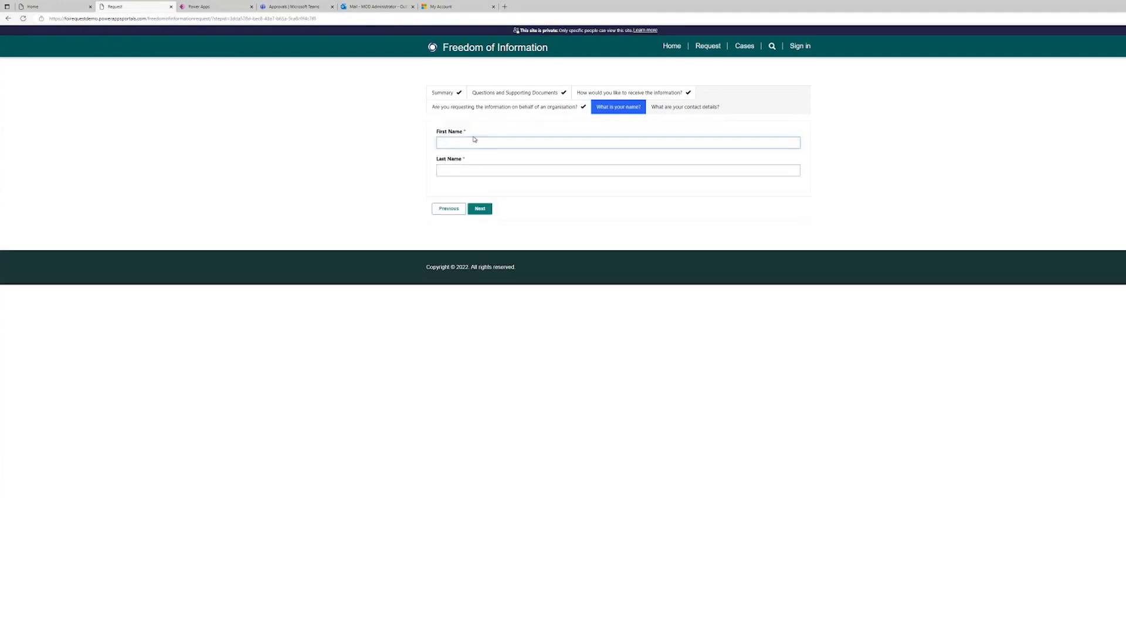
# - Fill in the requester's first and last name from the saved details and continue to the contact details
pyautogui.click(472, 143)
pyautogui.click(460, 166)
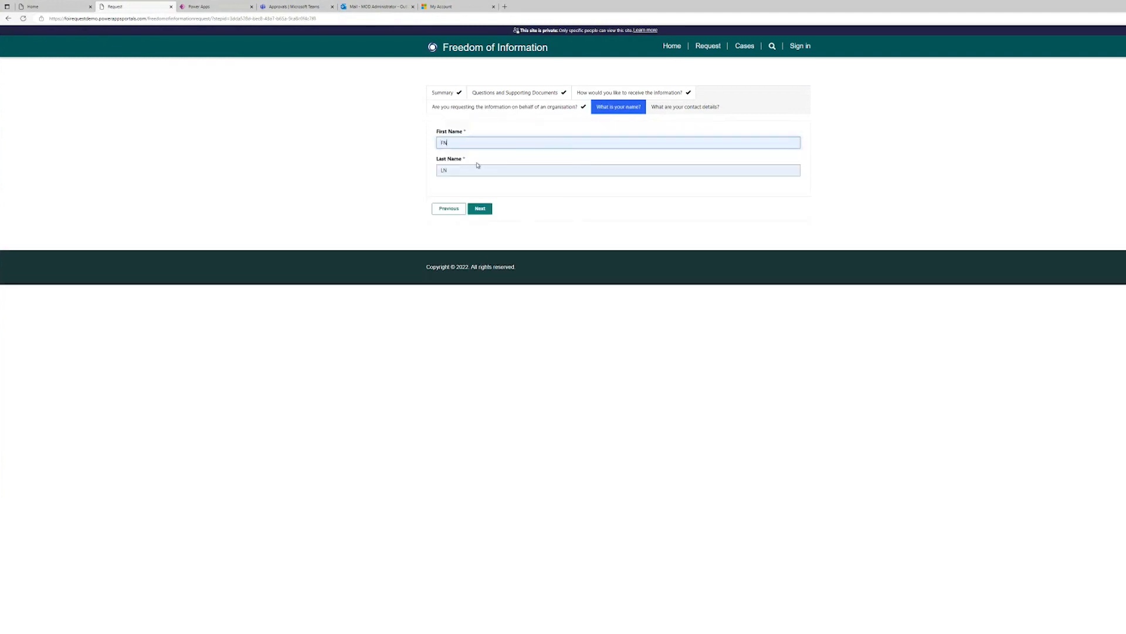
pyautogui.click(479, 209)
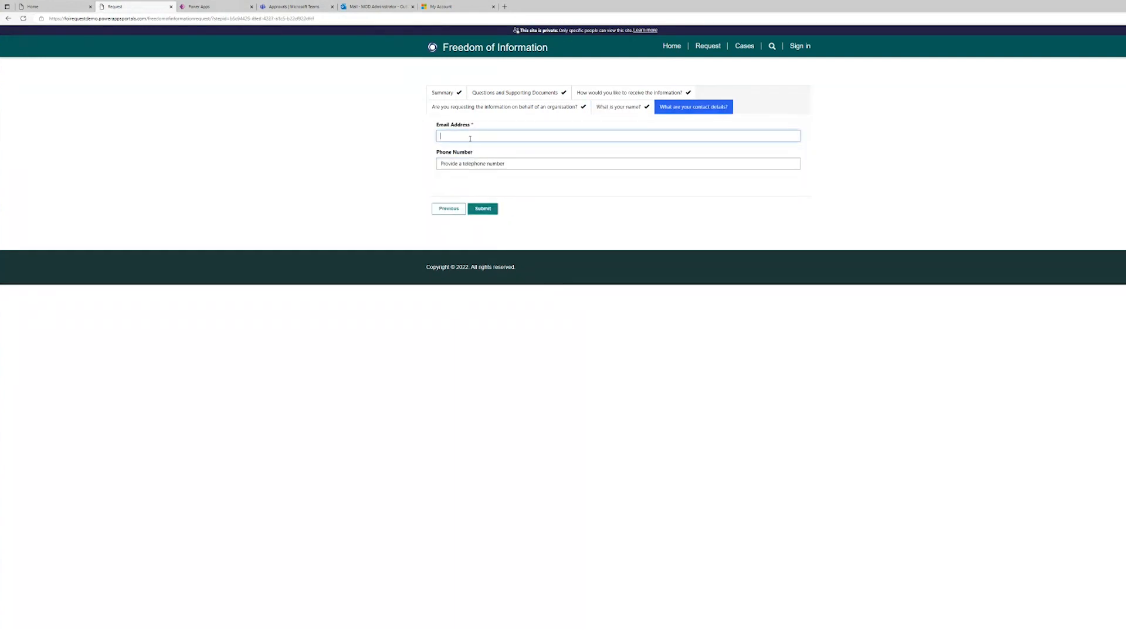
# - Fill in the requester's email address and phone number from the saved test contact, and submit the request
pyautogui.click(470, 140)
pyautogui.click(612, 190)
pyautogui.click(496, 136)
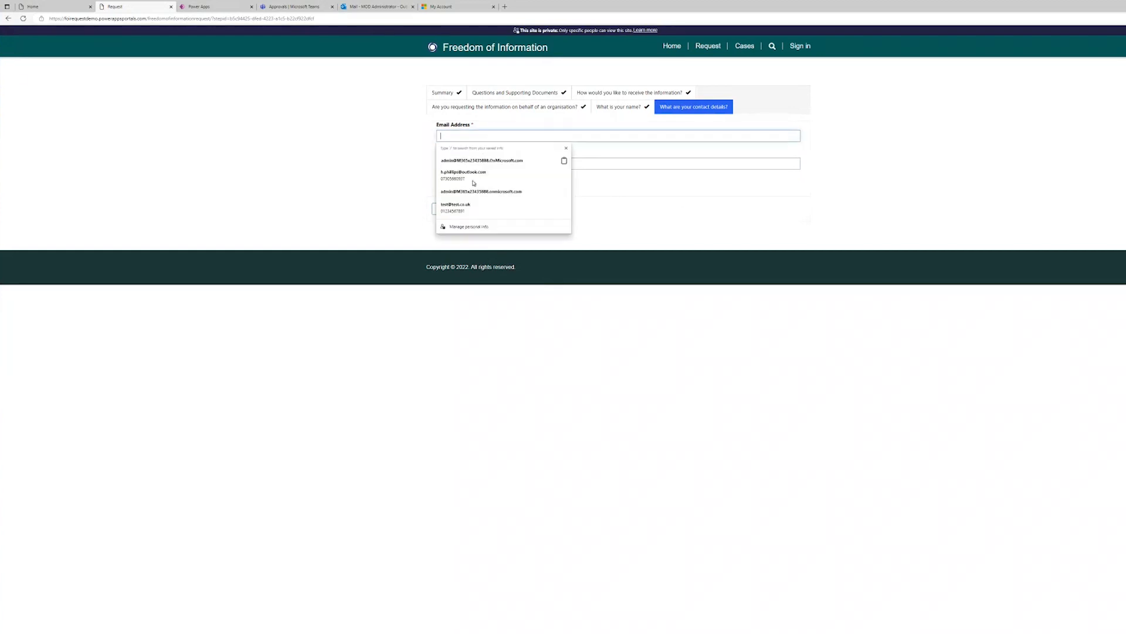
pyautogui.click(469, 206)
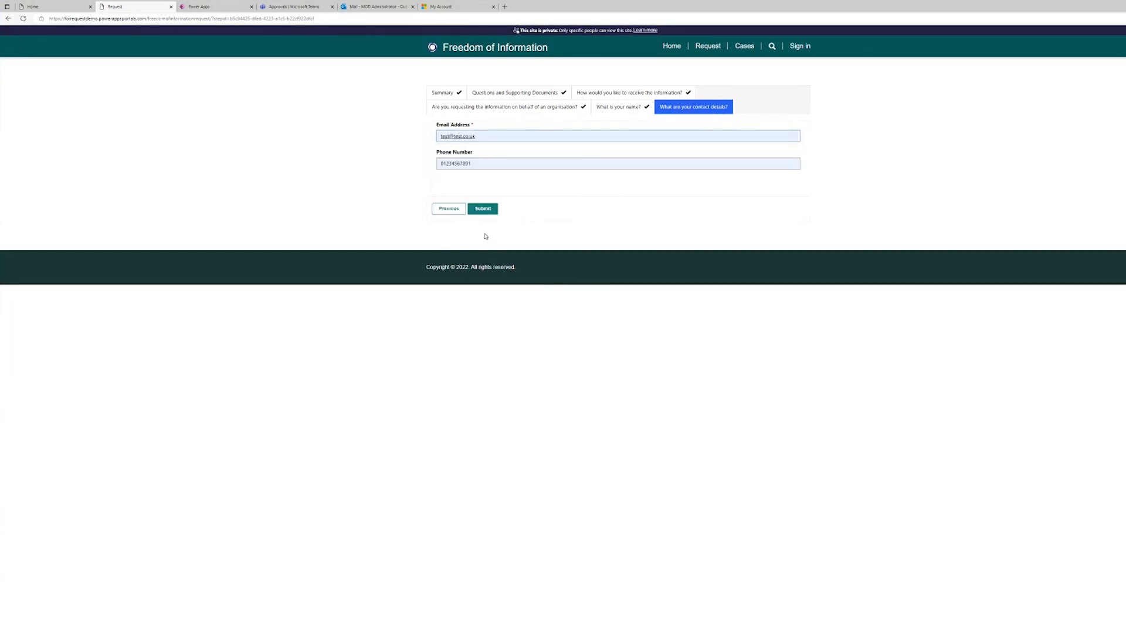
pyautogui.click(492, 213)
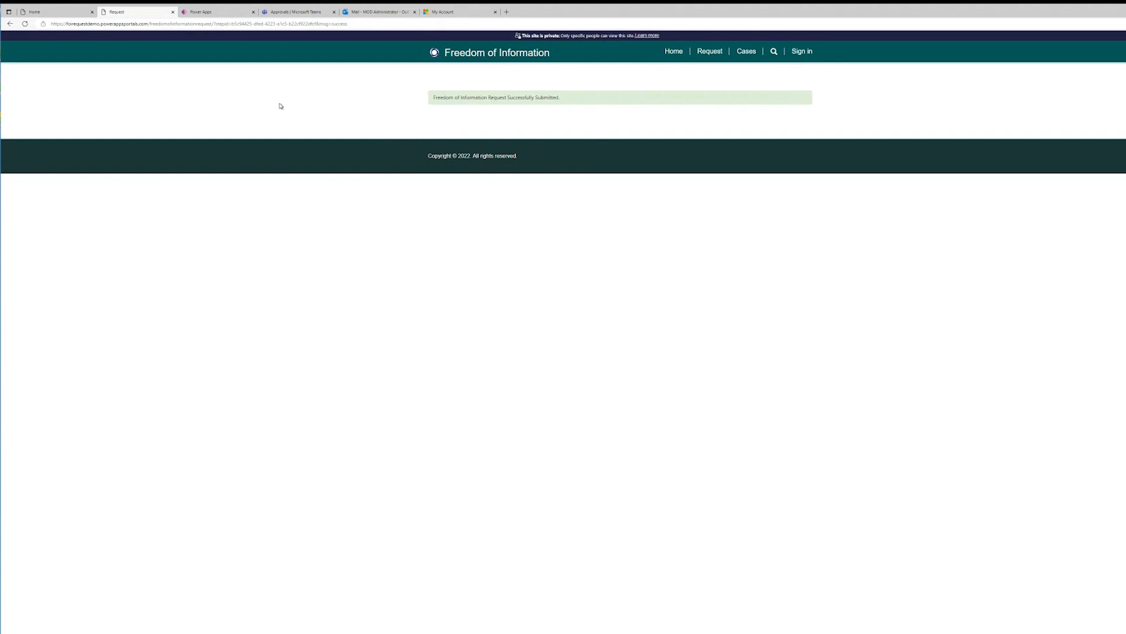
# - Switch to the Freedom app in Power Apps and view the home list of all requests with its search field
pyautogui.click(206, 13)
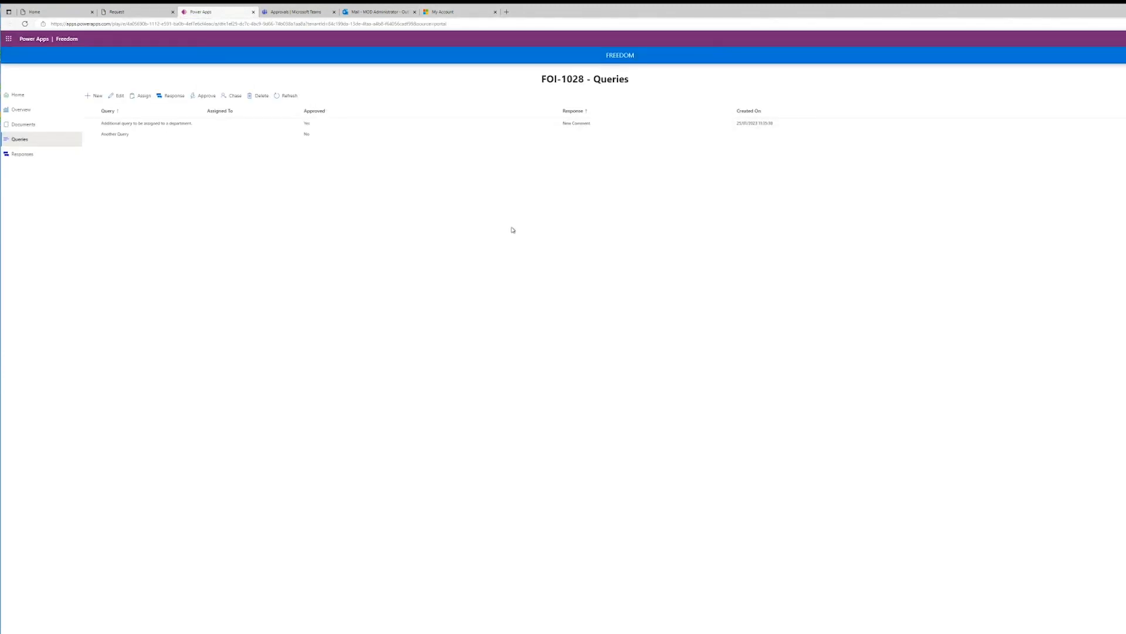
pyautogui.click(21, 95)
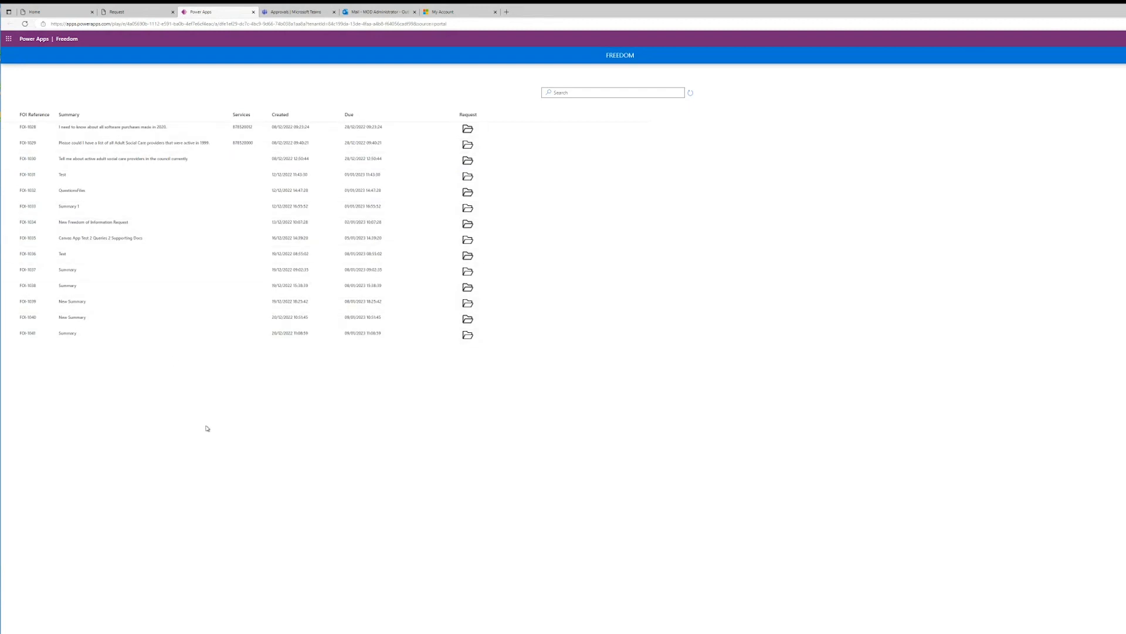
pyautogui.click(598, 92)
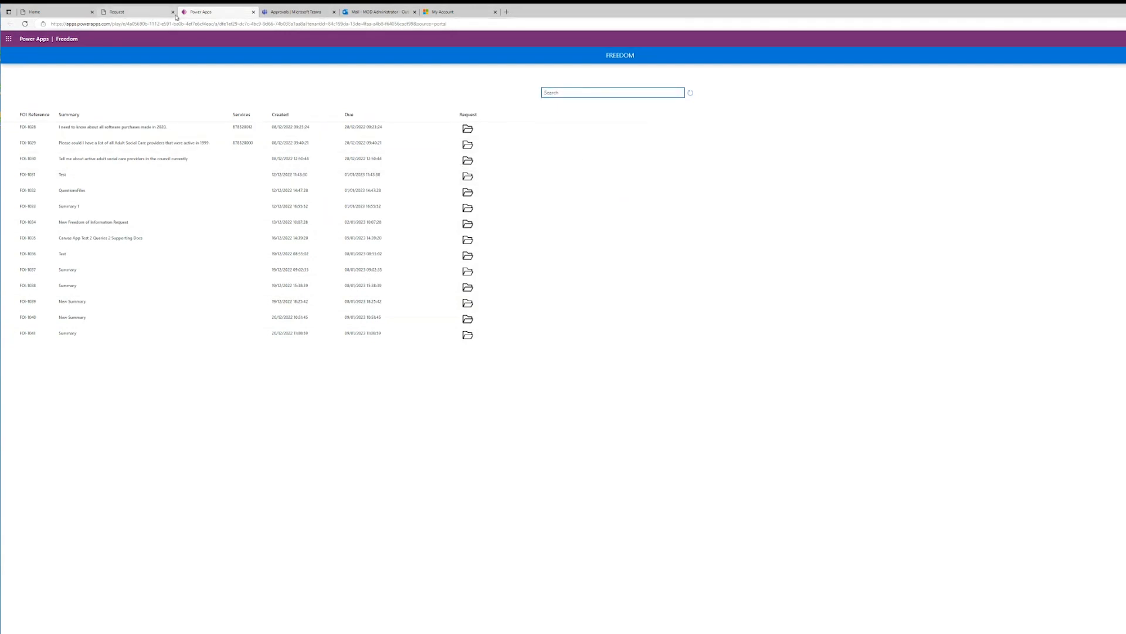
# - Switch to Microsoft Teams and open the FOI-1041 request from its card in the Information Governance team's General channel
pyautogui.click(288, 13)
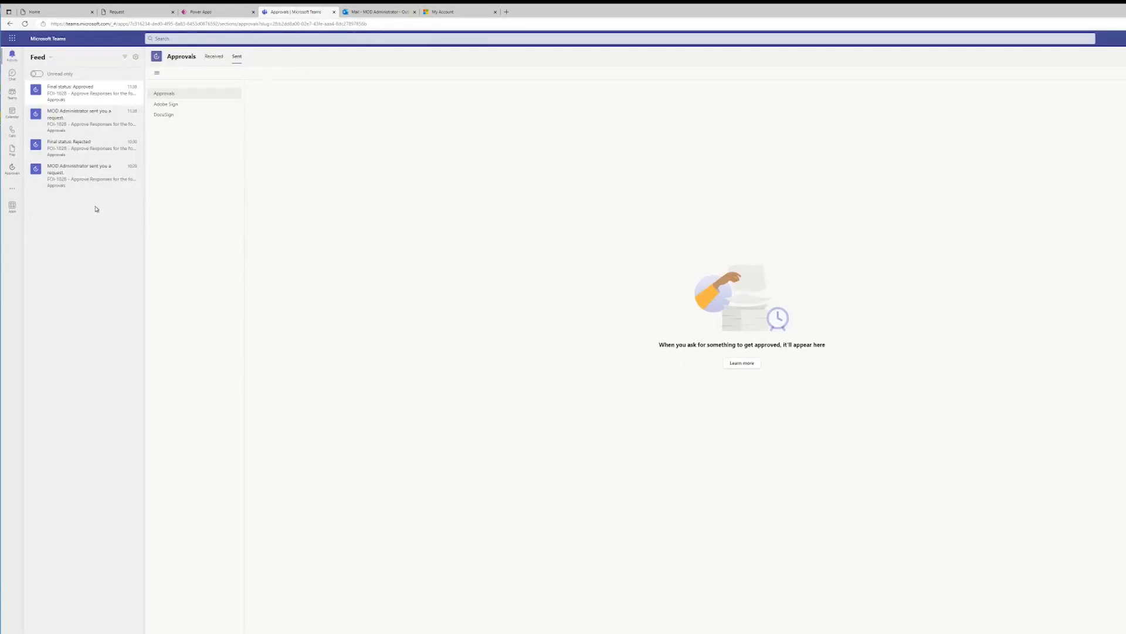
pyautogui.click(12, 93)
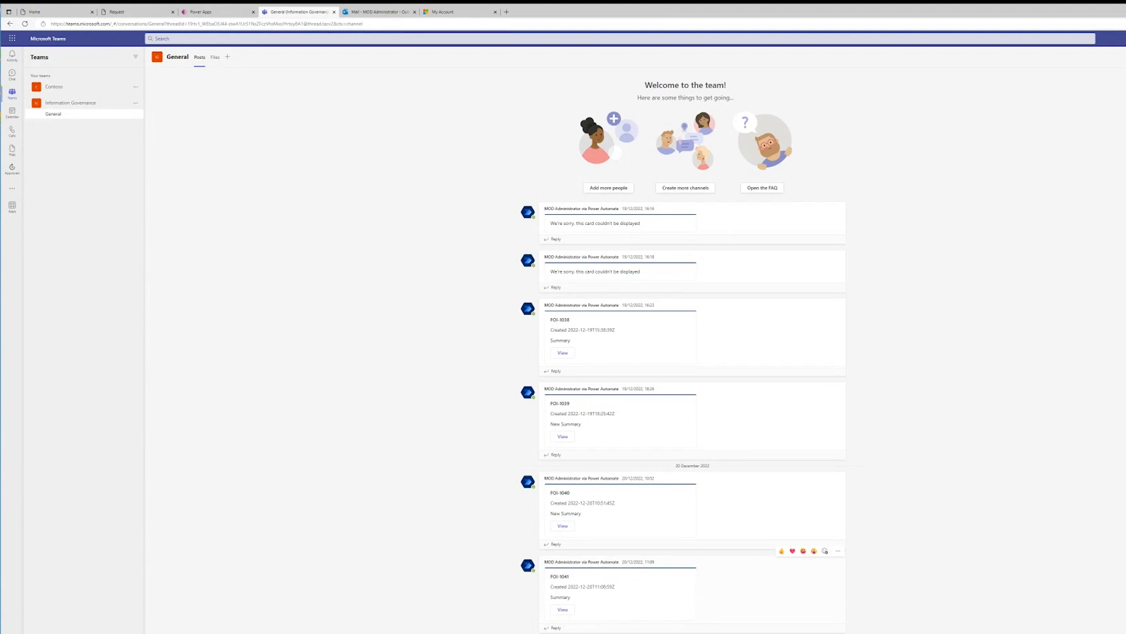
pyautogui.click(563, 610)
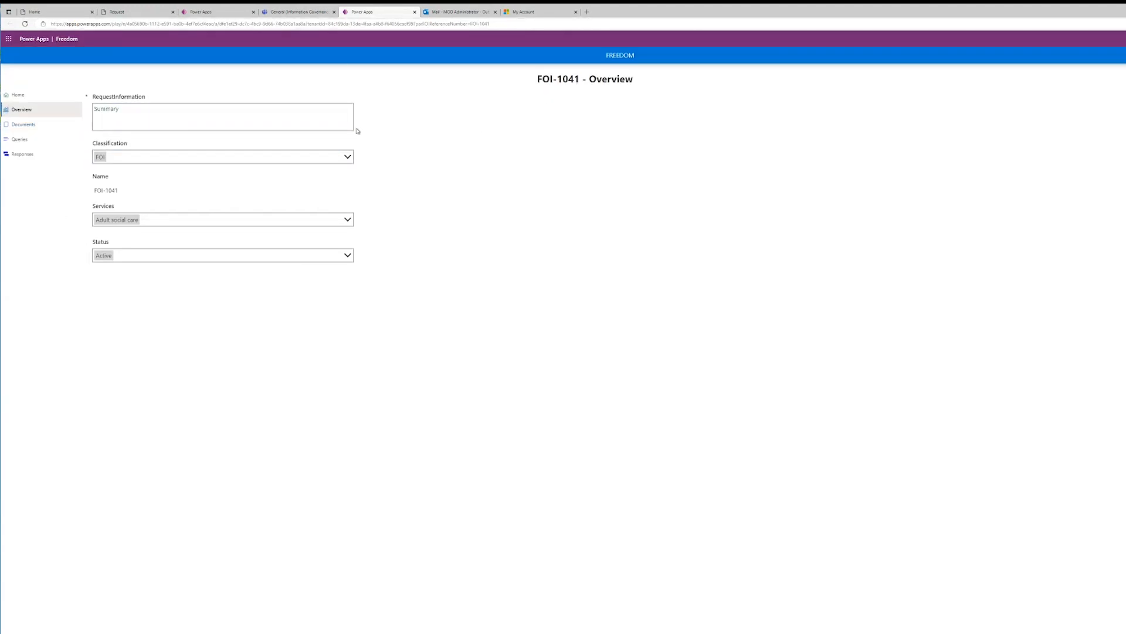
# - Search the home list of requests for 1041, open FOI-1041 and view the available options for its services
pyautogui.click(18, 97)
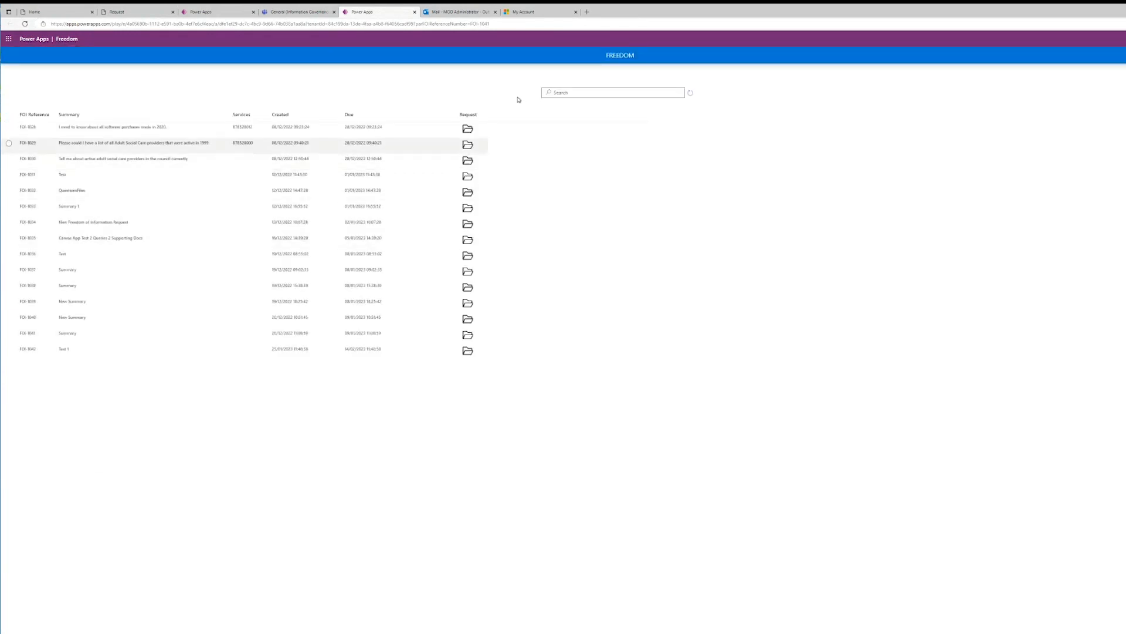
pyautogui.click(591, 92)
pyautogui.write('1041')
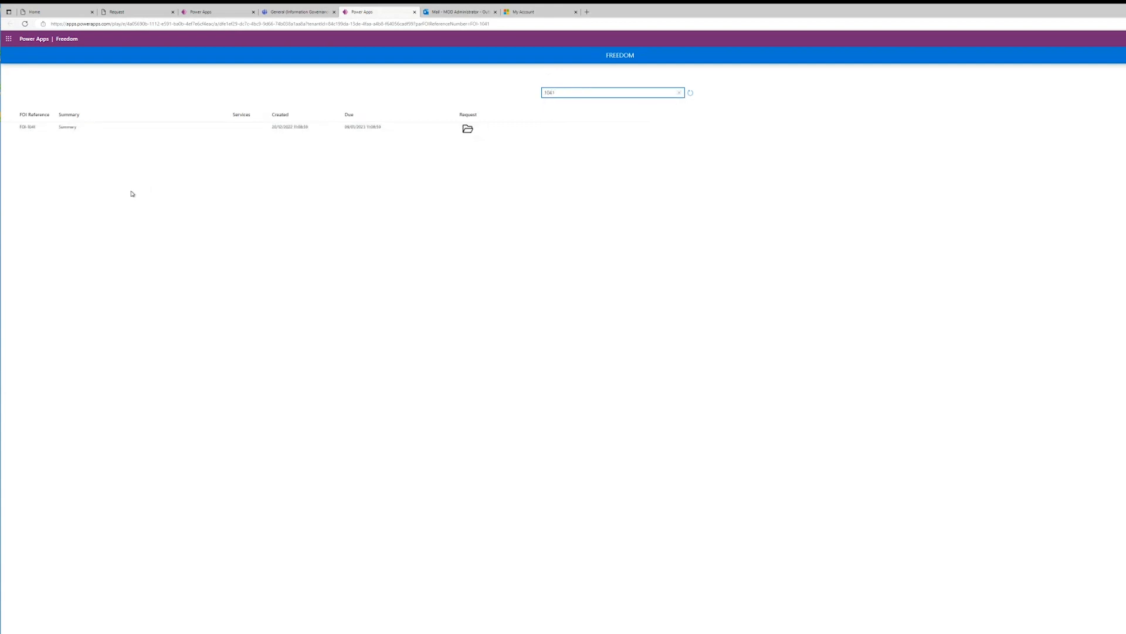
pyautogui.click(41, 133)
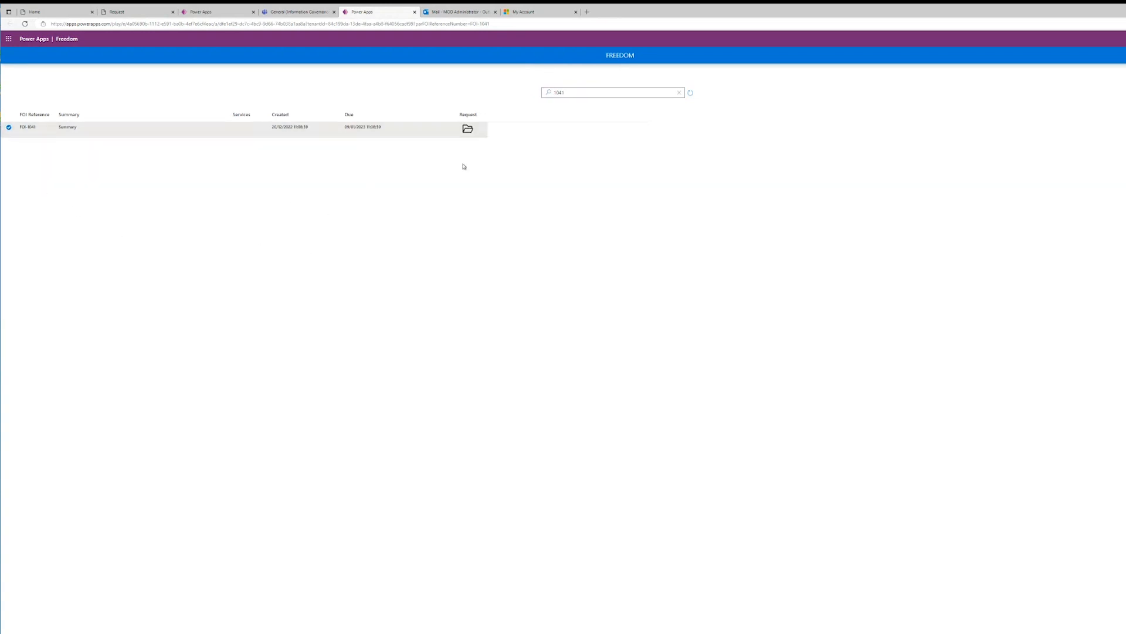
pyautogui.click(469, 134)
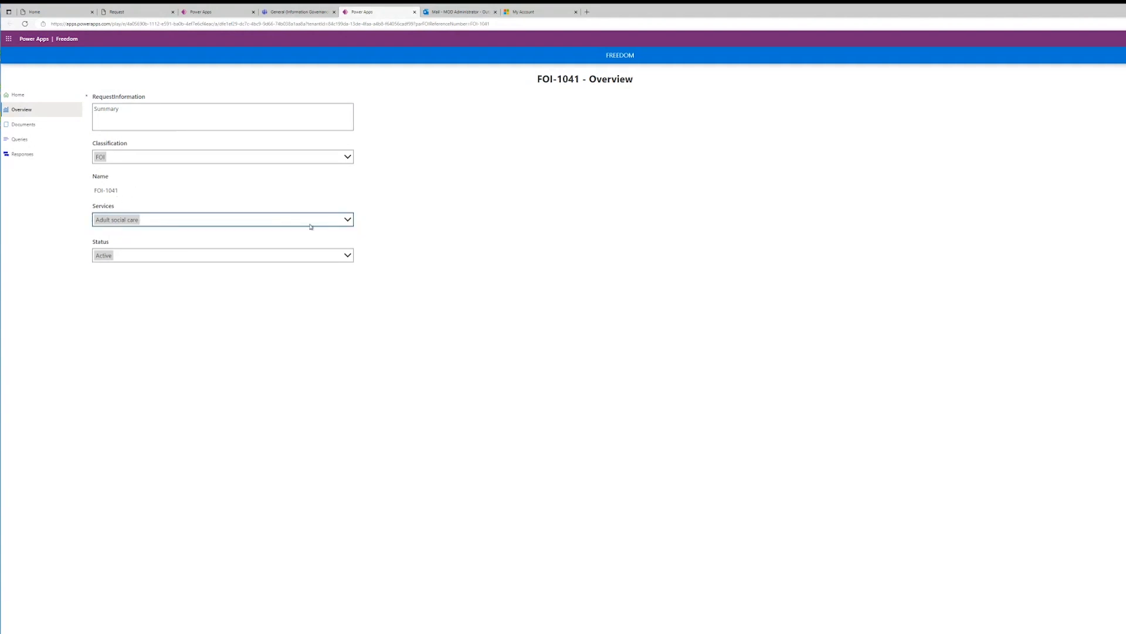
pyautogui.click(347, 220)
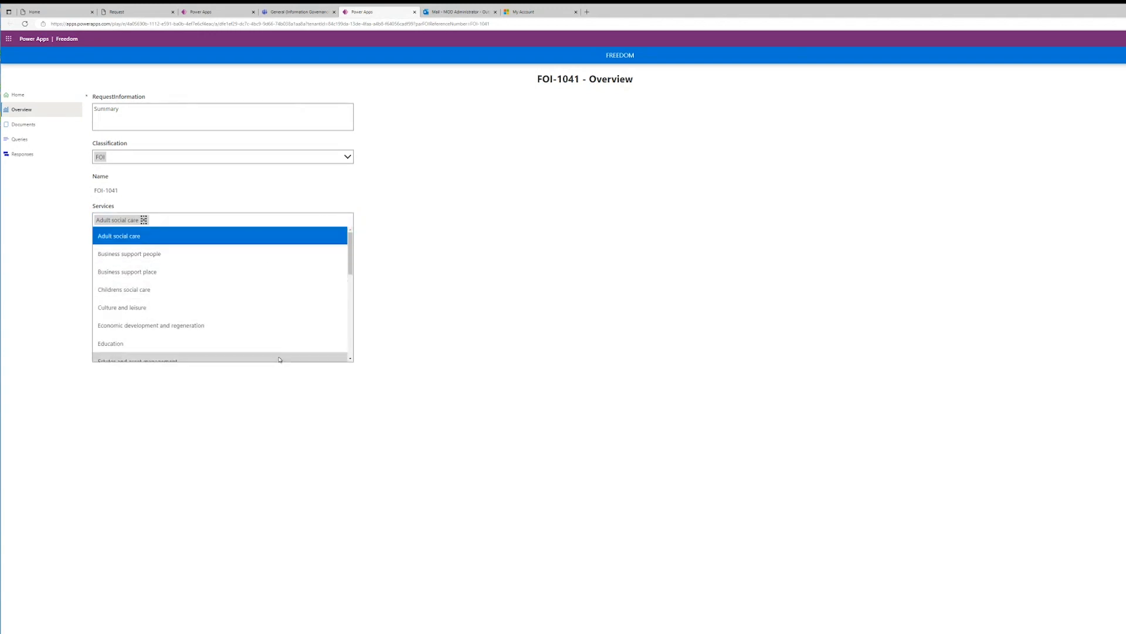
pyautogui.click(486, 154)
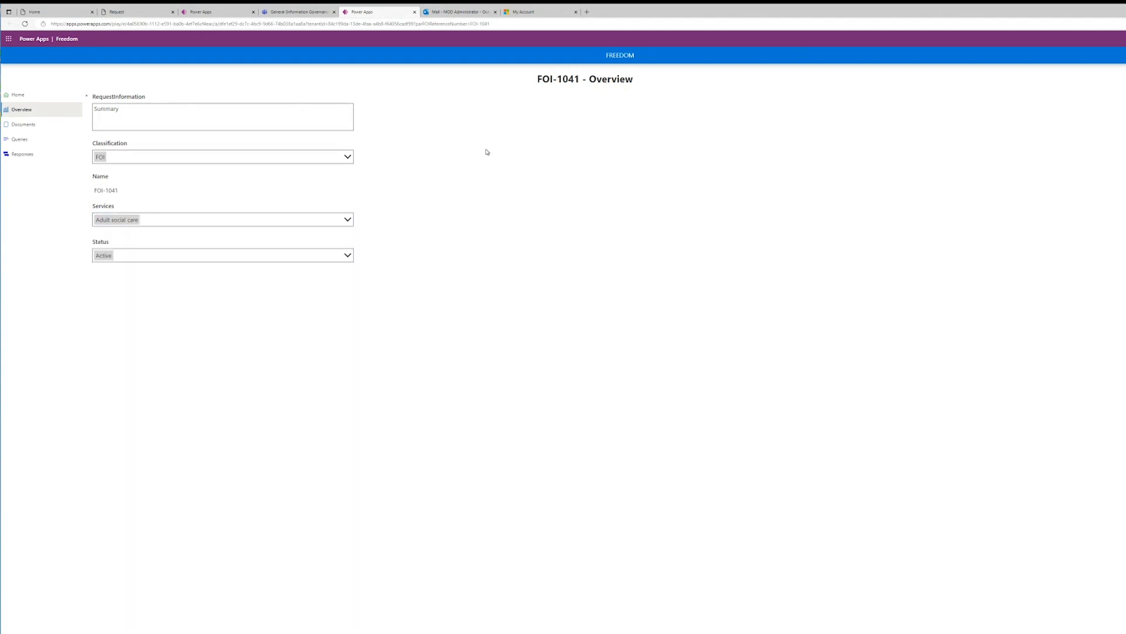
# - View the supporting documents of FOI-1041, and open and dismiss the form for adding a new document
pyautogui.click(23, 125)
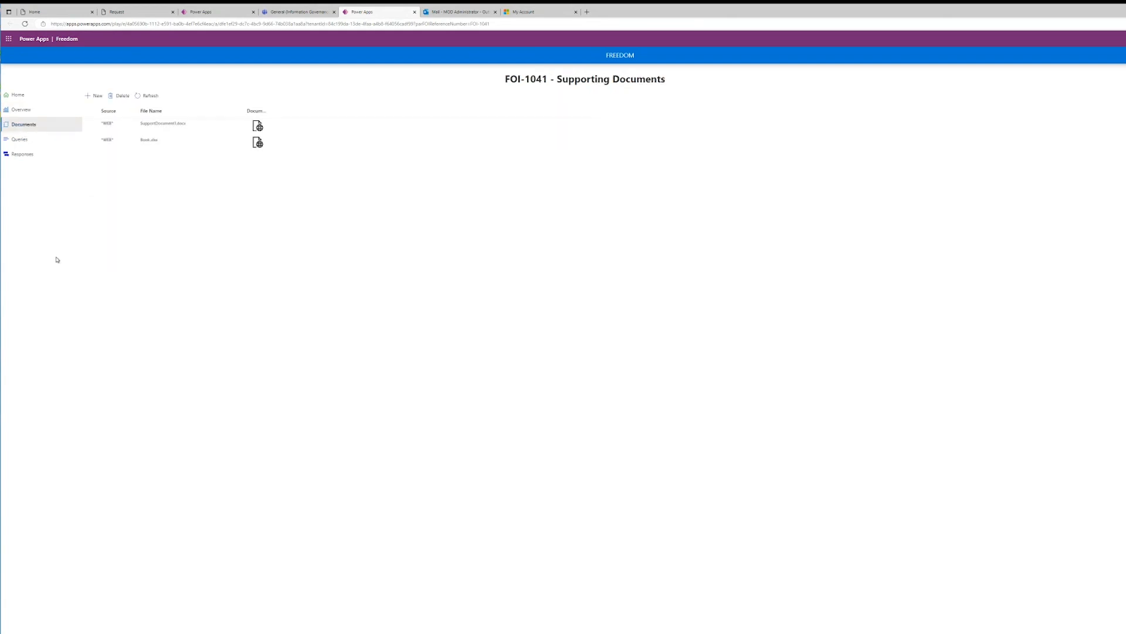
pyautogui.click(198, 128)
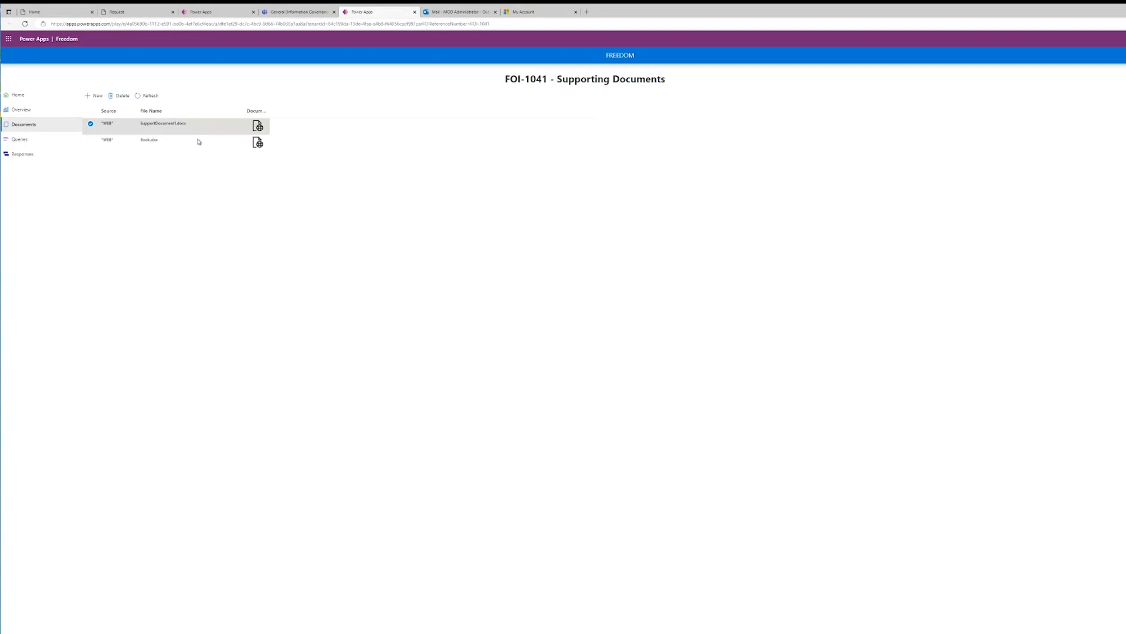
pyautogui.click(199, 144)
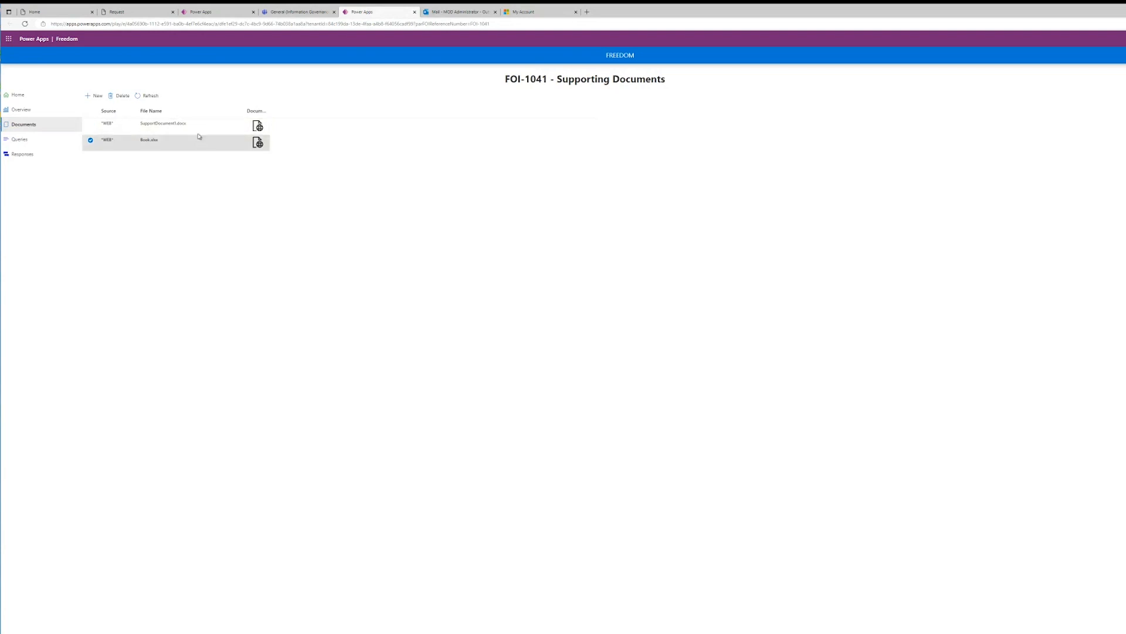
pyautogui.click(199, 129)
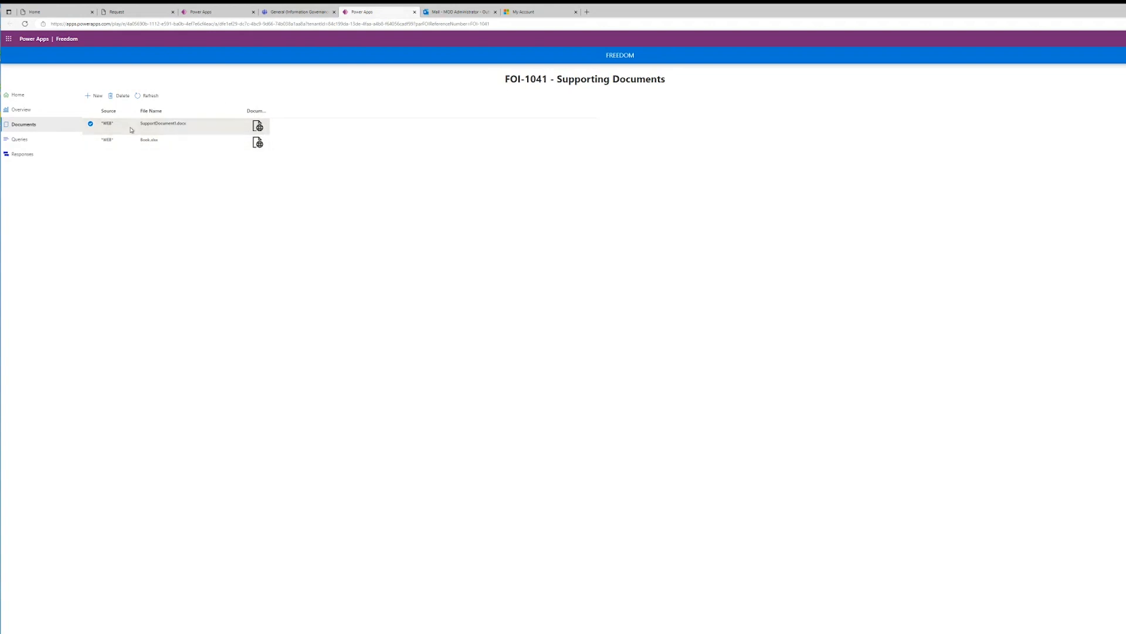
pyautogui.click(94, 97)
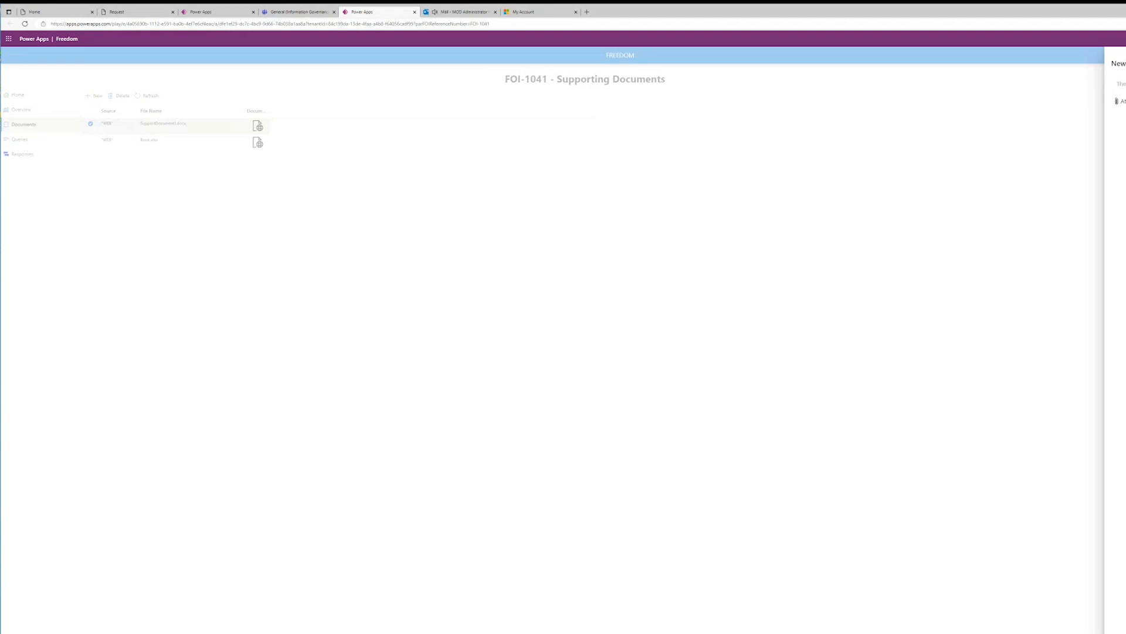
pyautogui.click(233, 301)
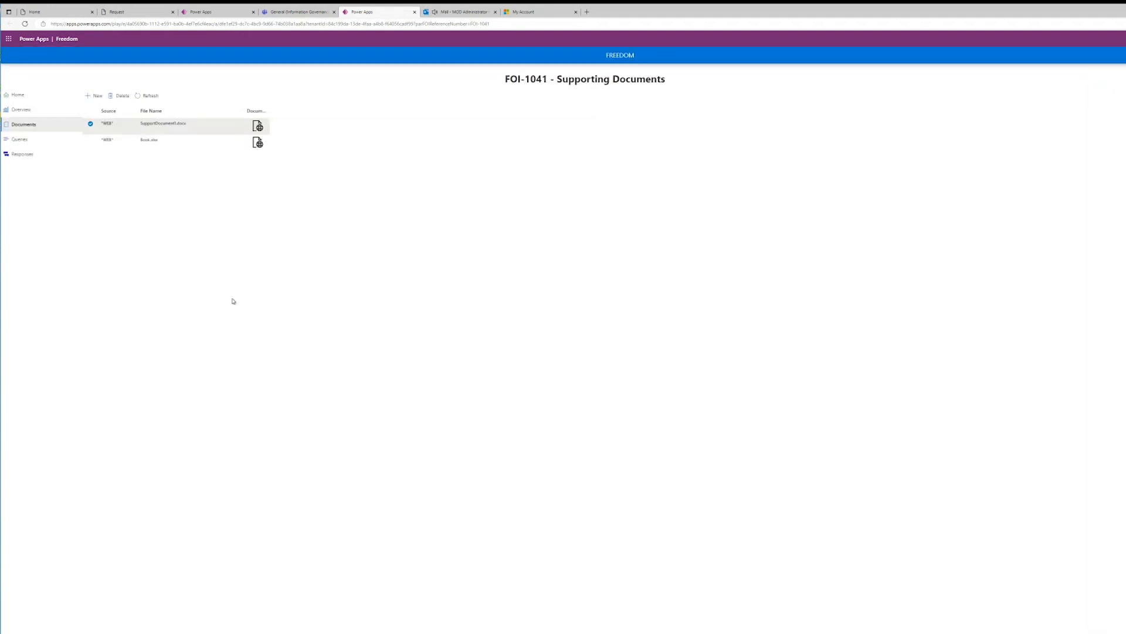
# - Add the response "Add new response" to query Q1 of FOI-1041
pyautogui.click(25, 147)
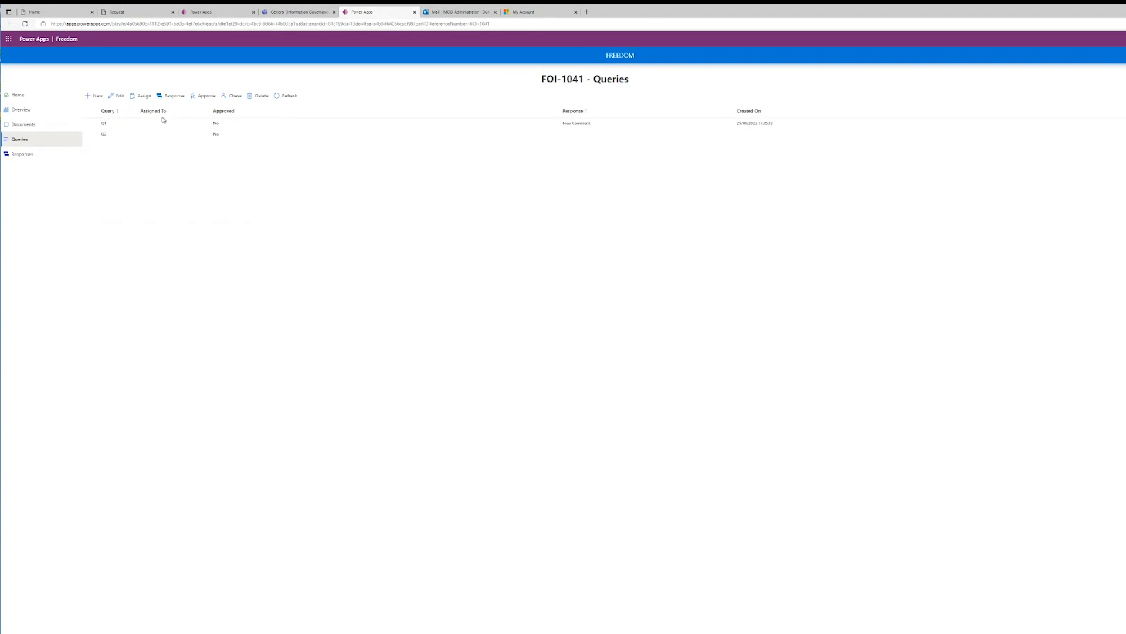
pyautogui.click(91, 124)
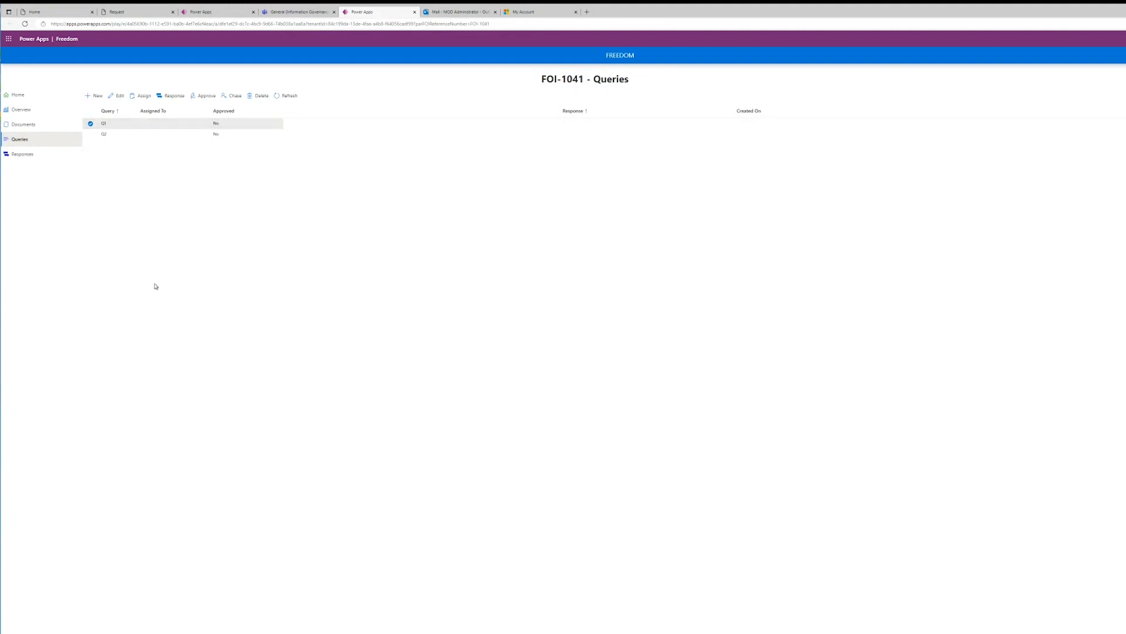
pyautogui.click(173, 97)
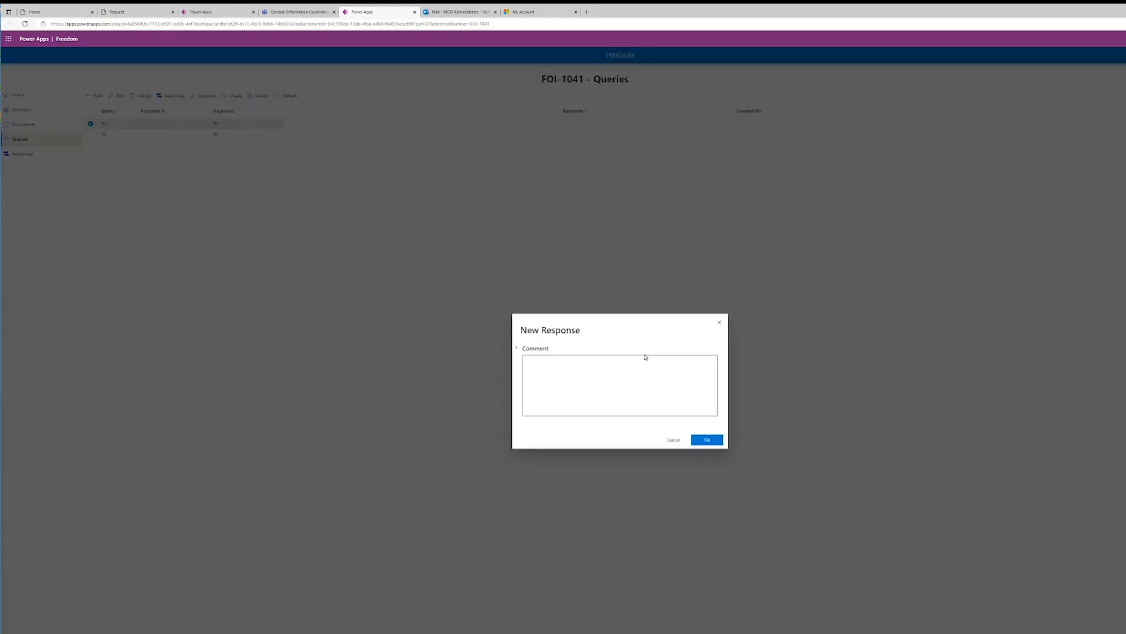
pyautogui.write('Add new response')
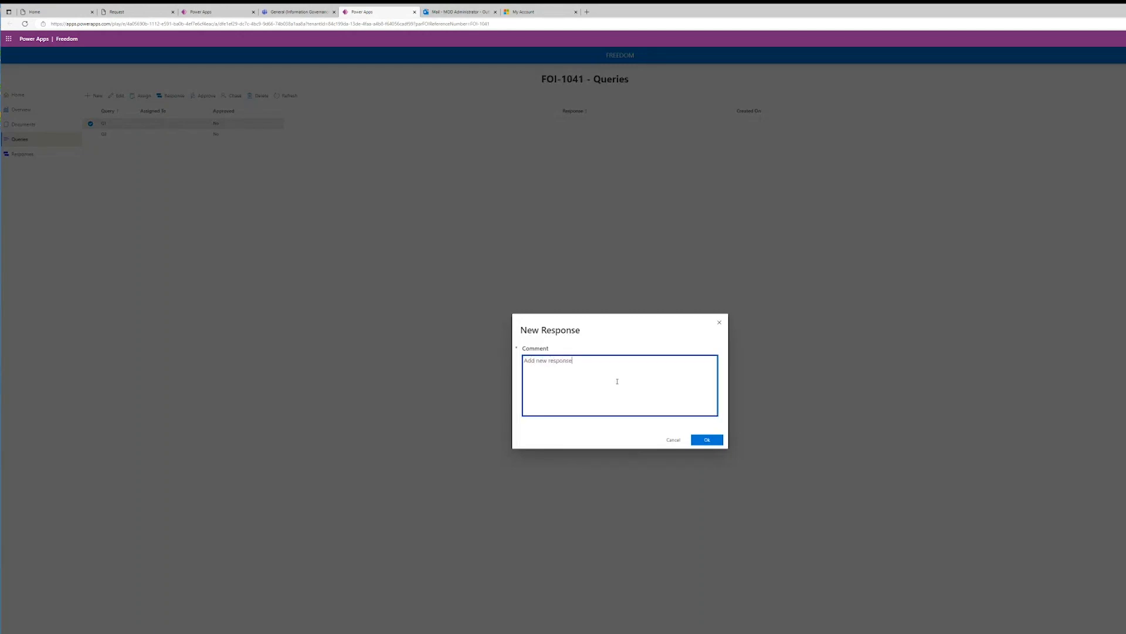
pyautogui.click(709, 441)
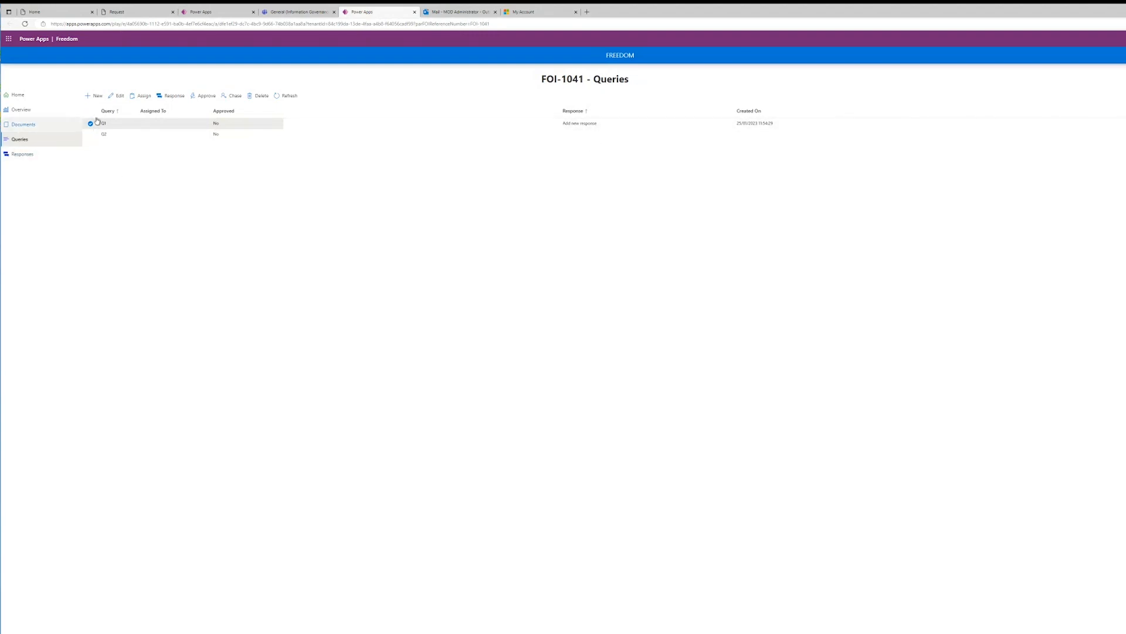
# - Compare the responses listed for queries Q2 and Q1, and view the assignment option for Q1
pyautogui.click(91, 135)
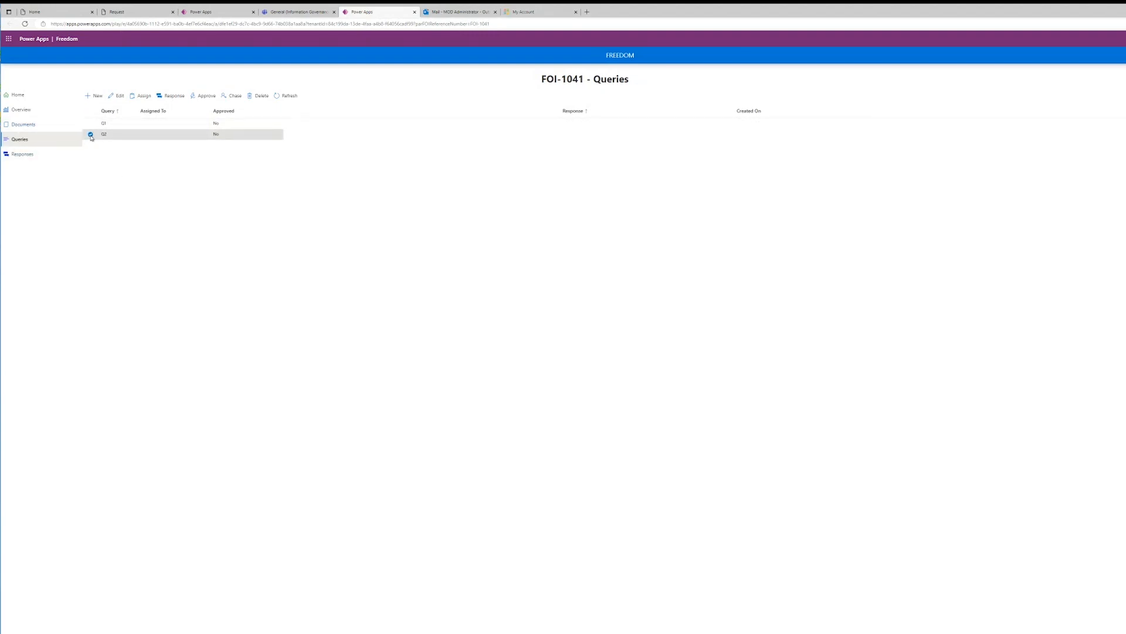
pyautogui.click(115, 237)
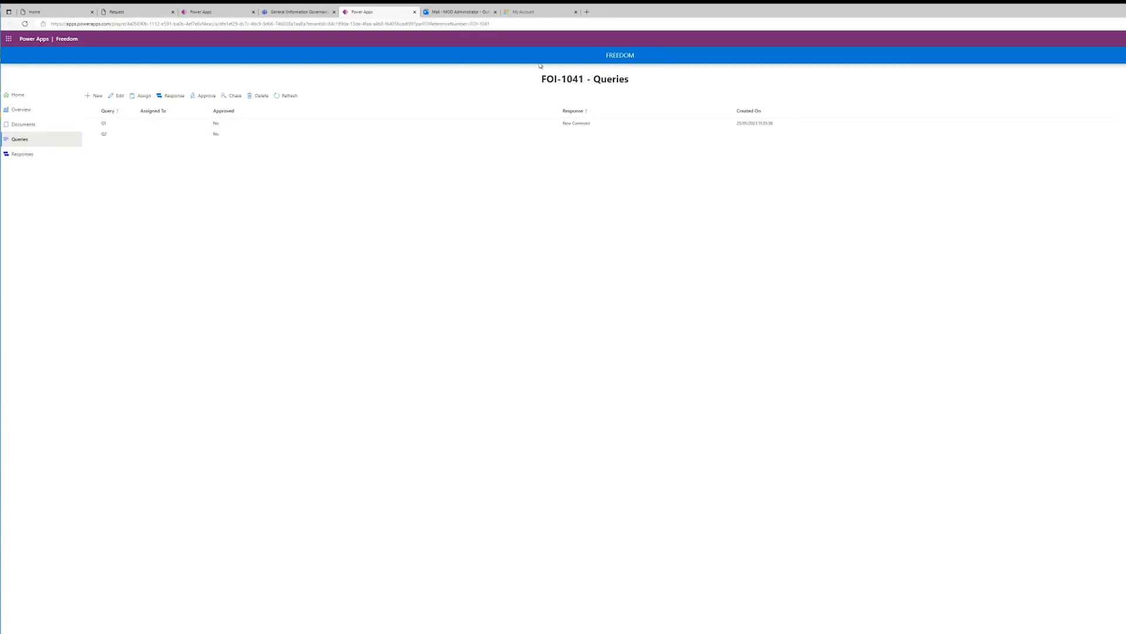
pyautogui.click(94, 126)
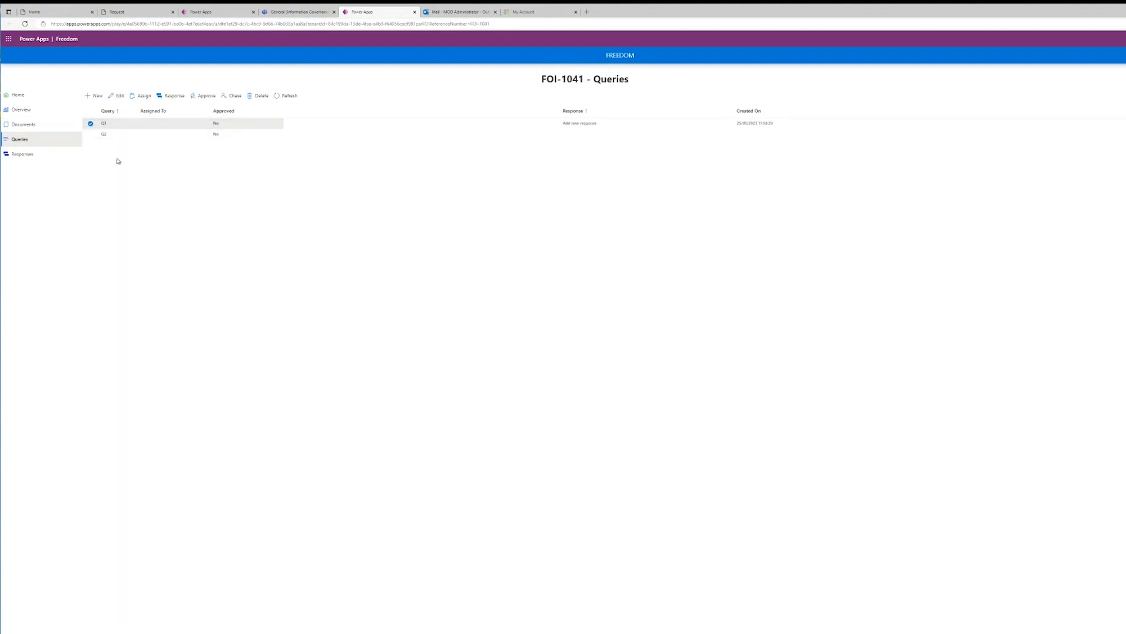
pyautogui.click(143, 98)
pyautogui.click(669, 423)
# - Switch to Microsoft Teams and check the received approvals
pyautogui.click(301, 11)
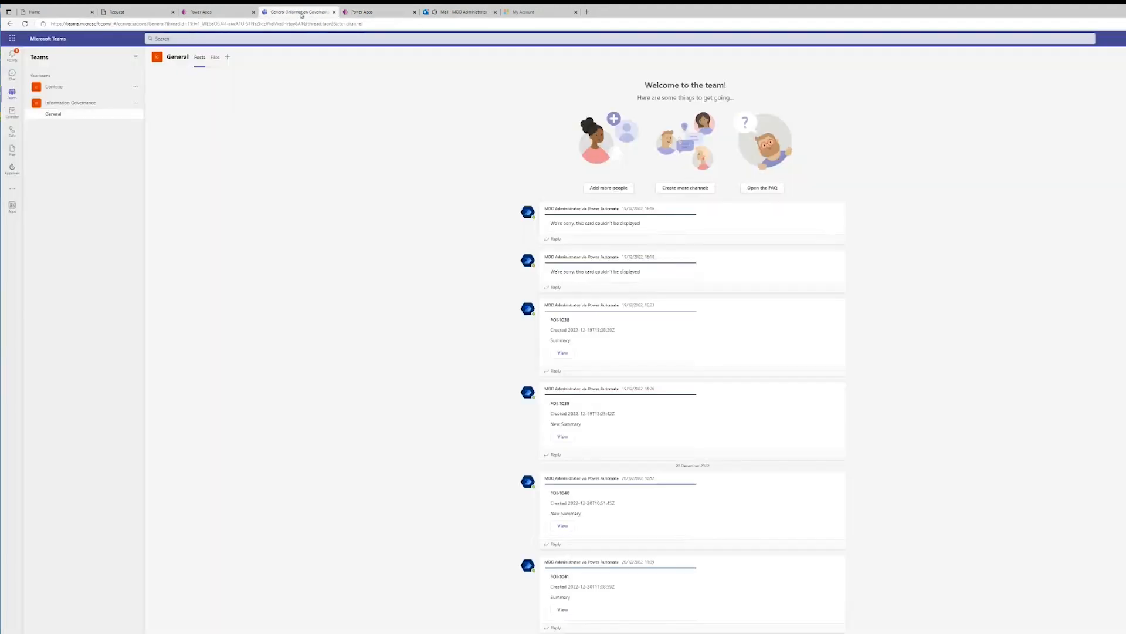
pyautogui.click(7, 176)
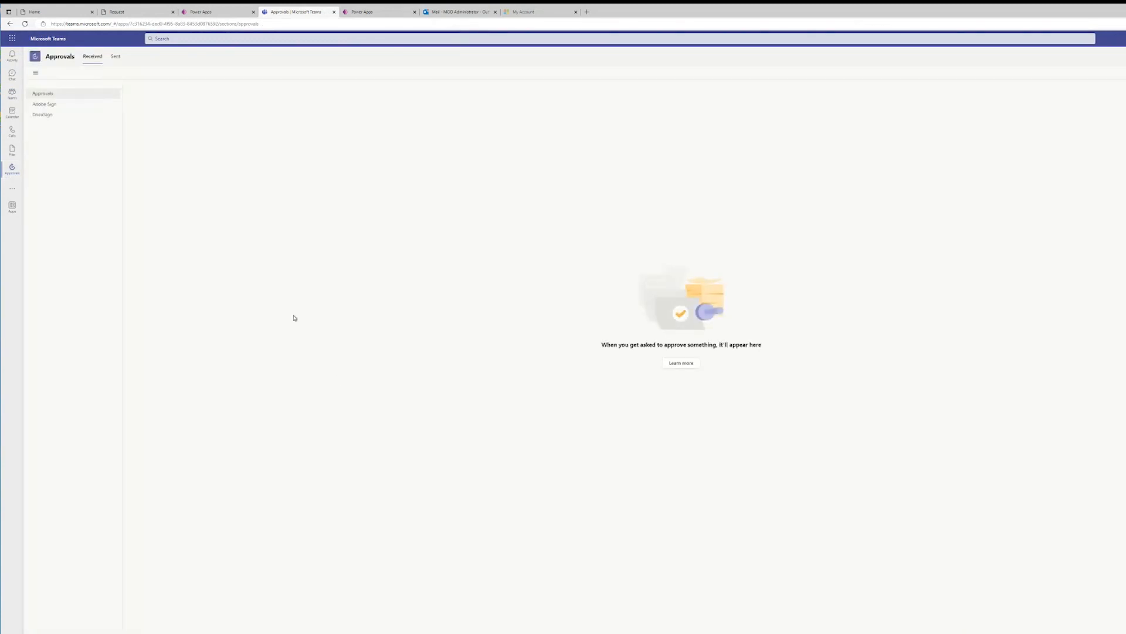
# - Switch to Outlook and approve the responses for query Q1 from the FOI-1041 approval email, with the comment "Looks good"
pyautogui.click(470, 13)
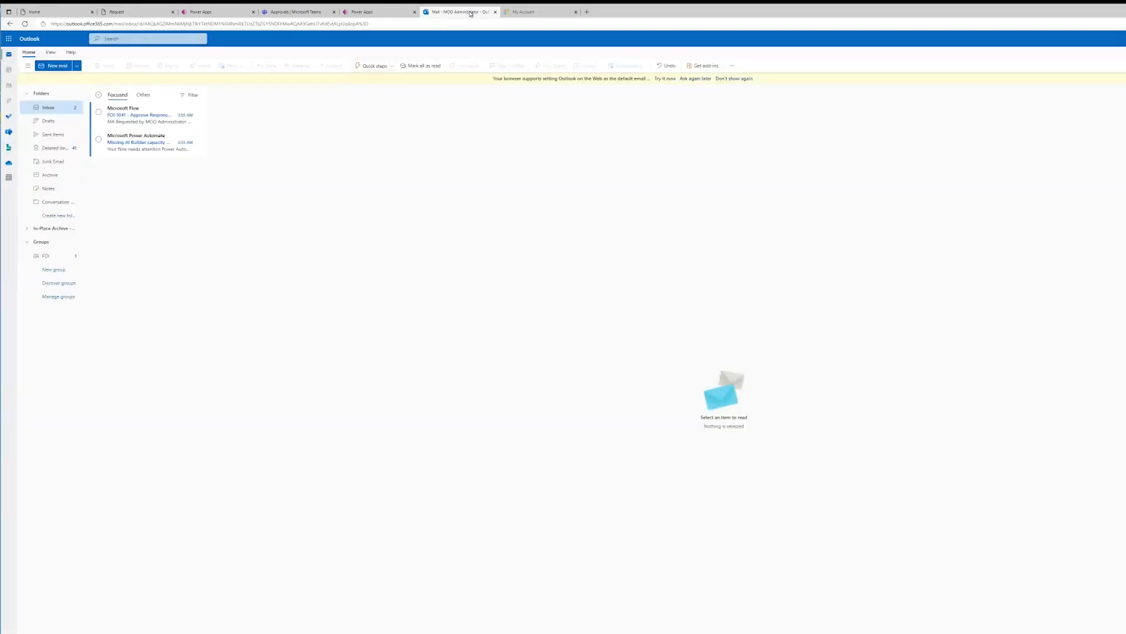
pyautogui.click(142, 120)
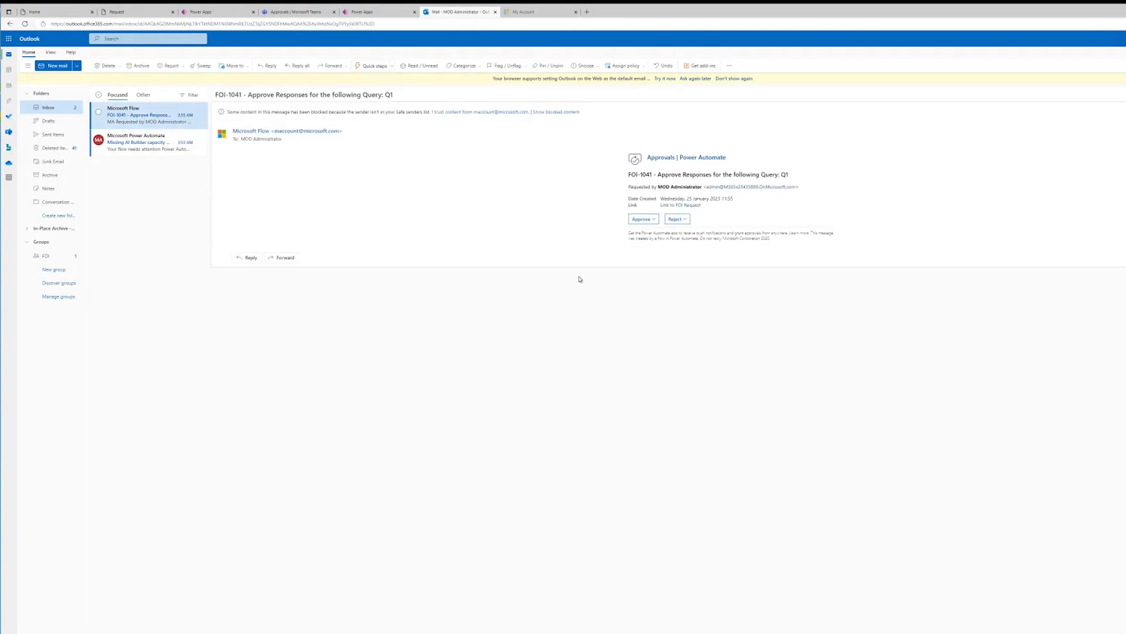
pyautogui.click(649, 221)
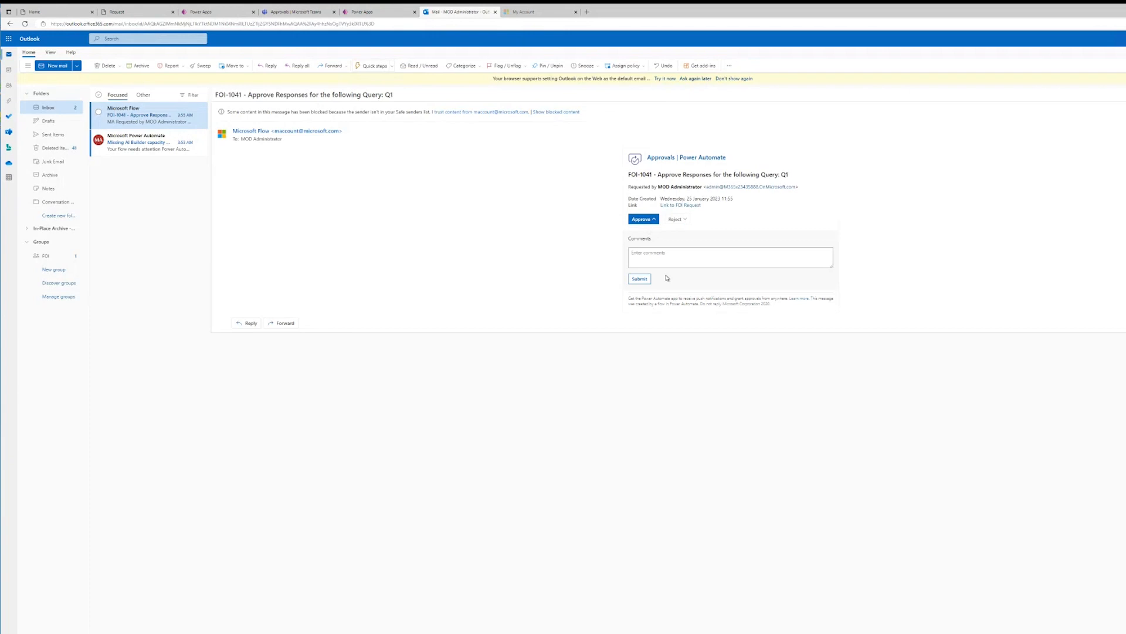
pyautogui.click(650, 257)
pyautogui.write('I')
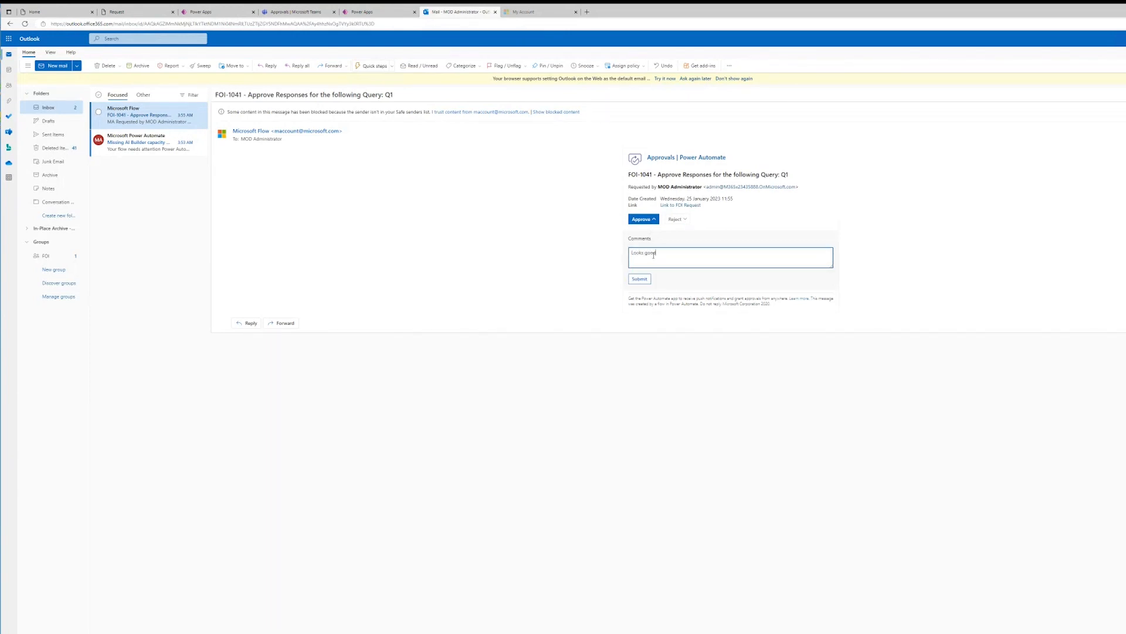
pyautogui.click(648, 277)
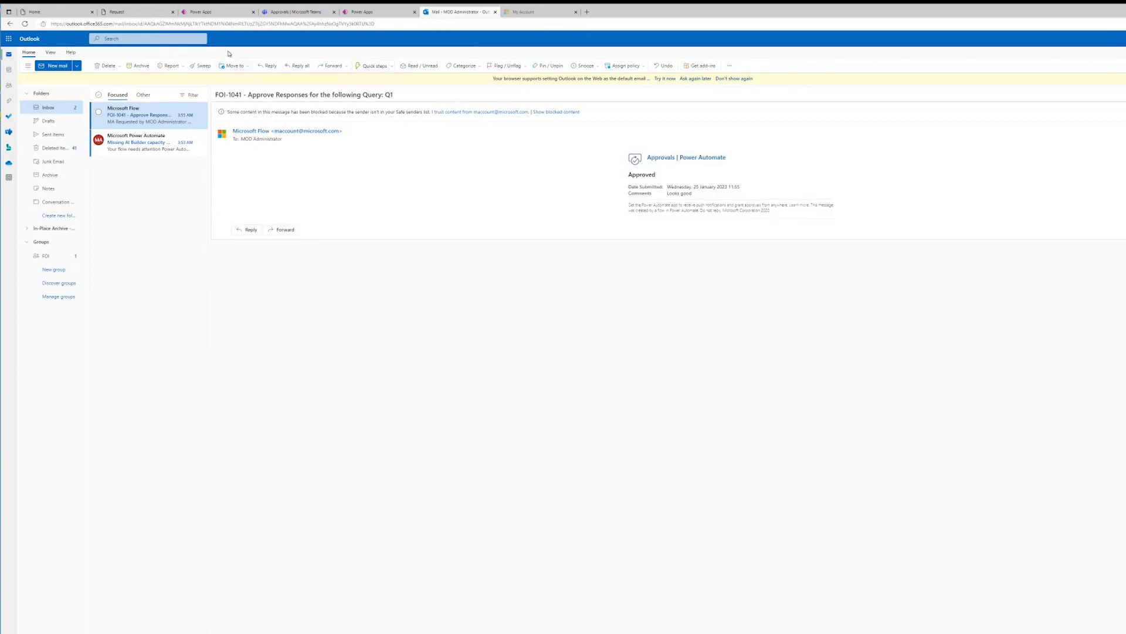
# - Switch to the Freedom of Information portal, view the list of all cases and return to the home page
pyautogui.click(200, 12)
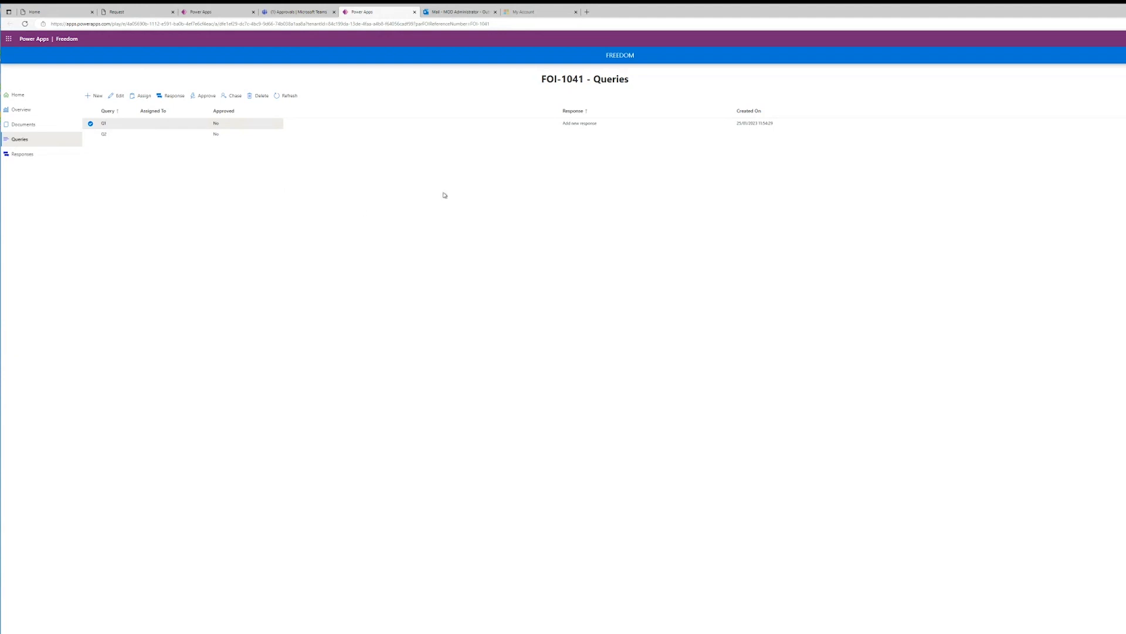
pyautogui.click(39, 13)
pyautogui.scroll(1, 606, 291)
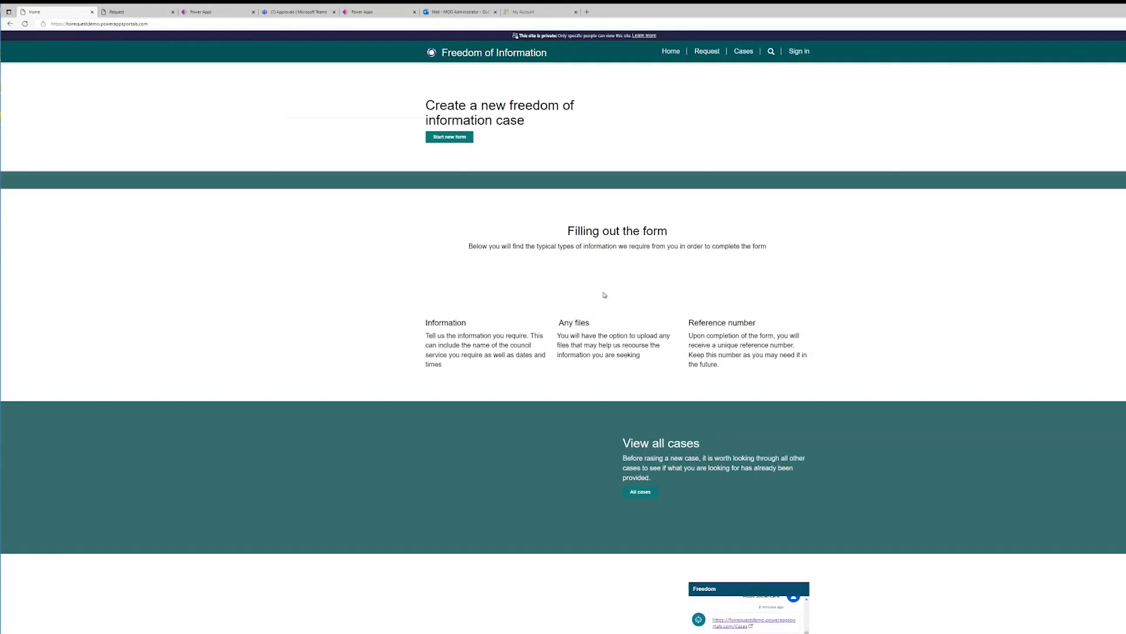
pyautogui.click(744, 52)
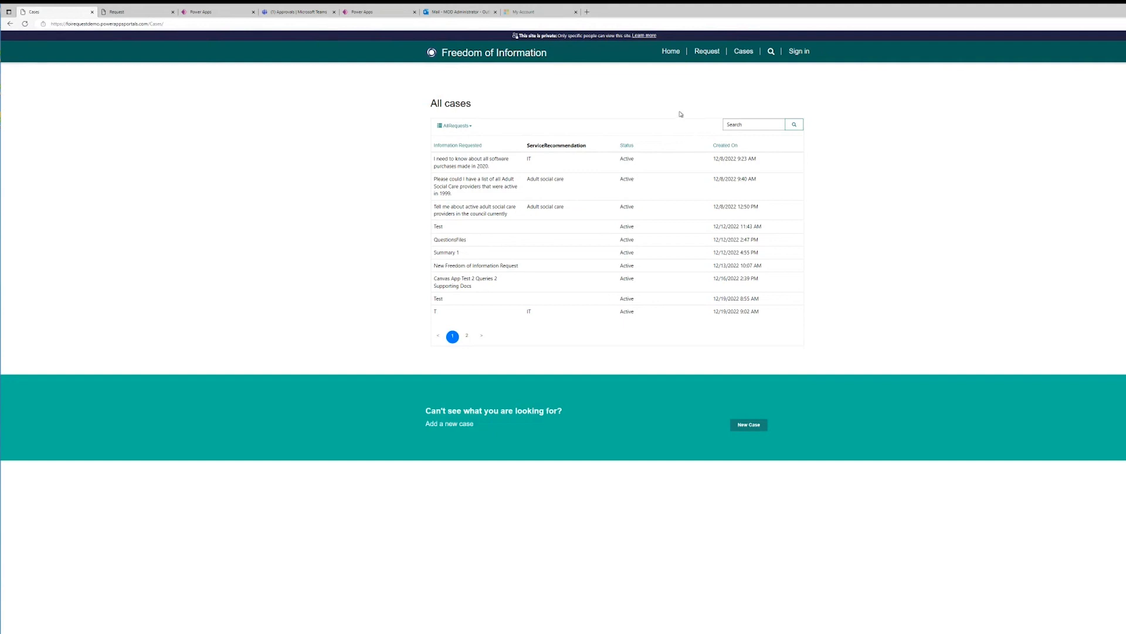
pyautogui.click(672, 53)
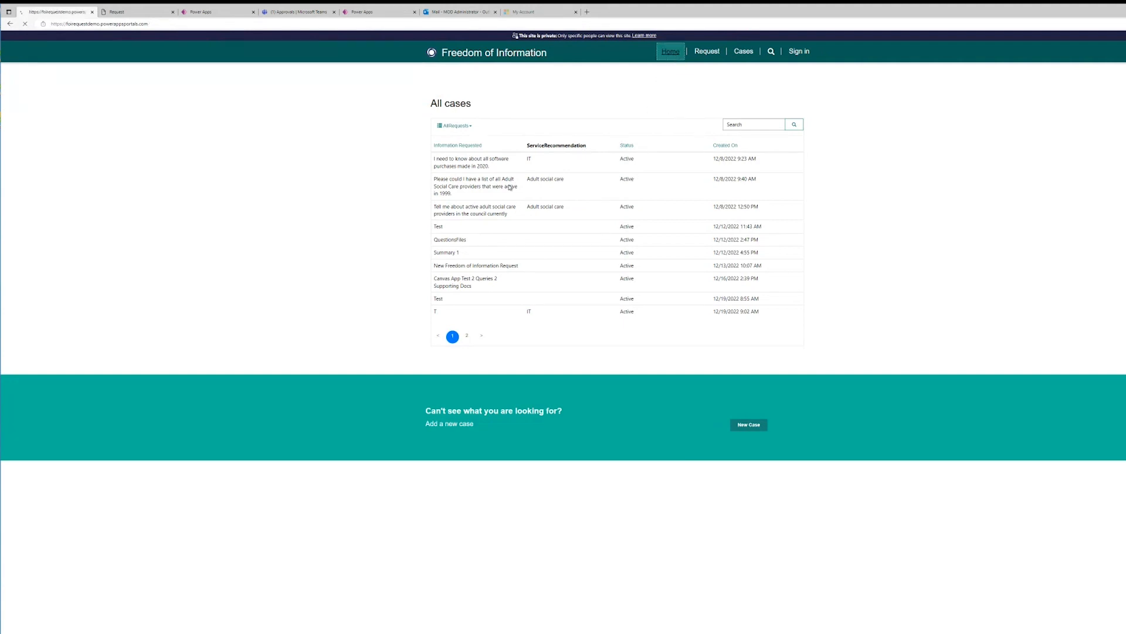